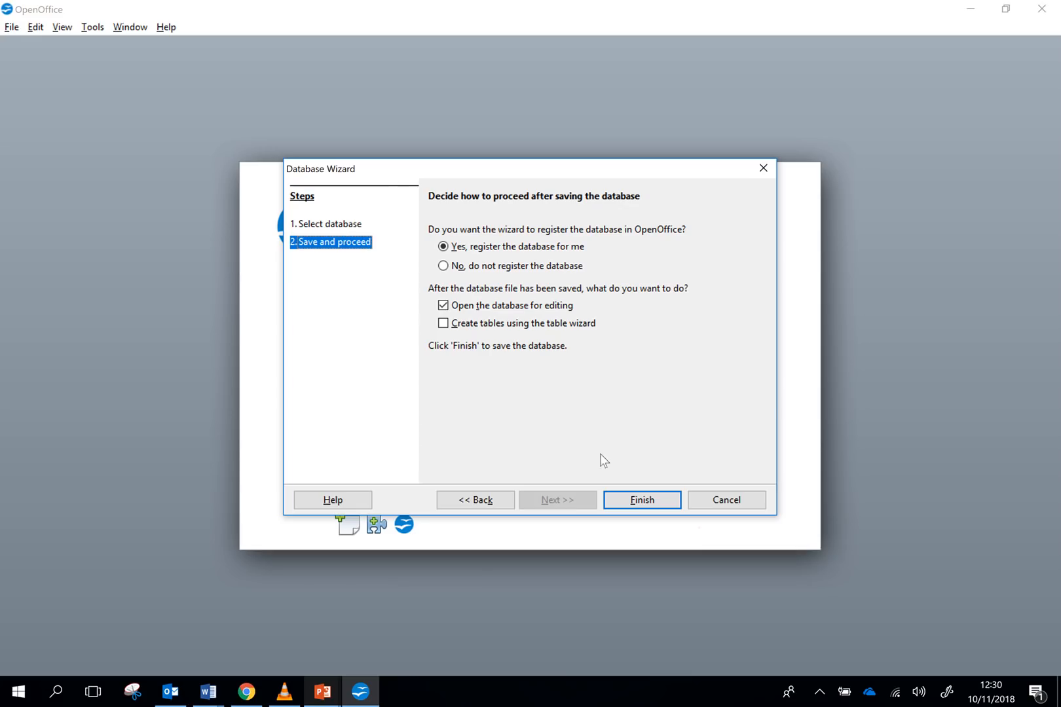
Step: Finish the database wizard and save the new database as TestDatabase in the Documents New folder
click(639, 501)
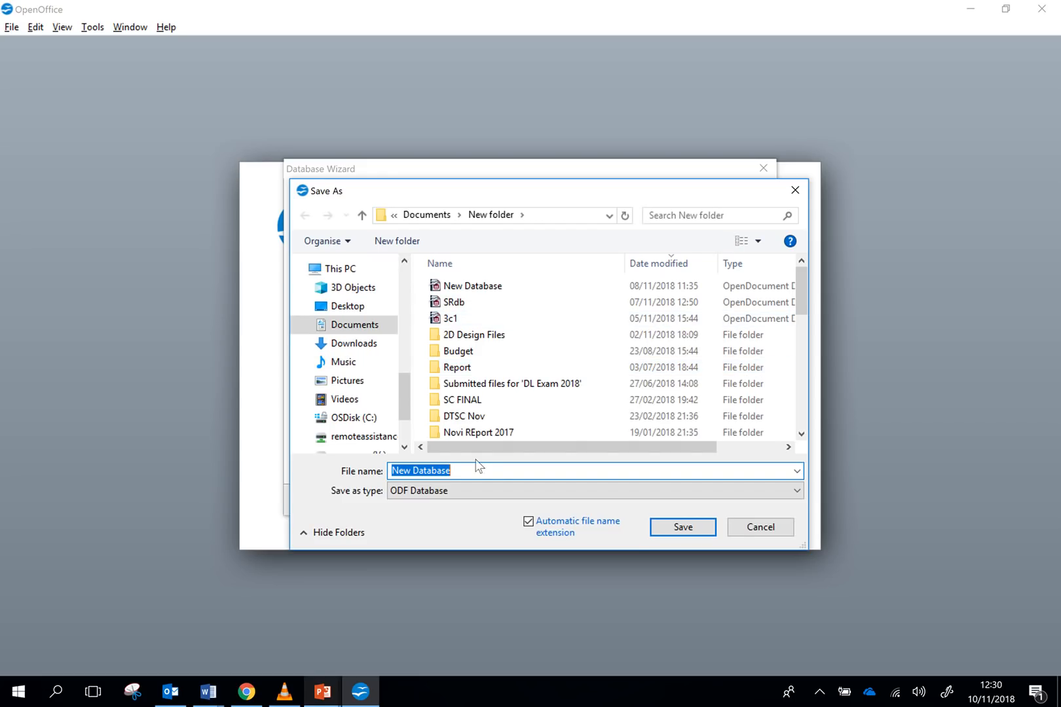
double_click(402, 470)
text(Test)
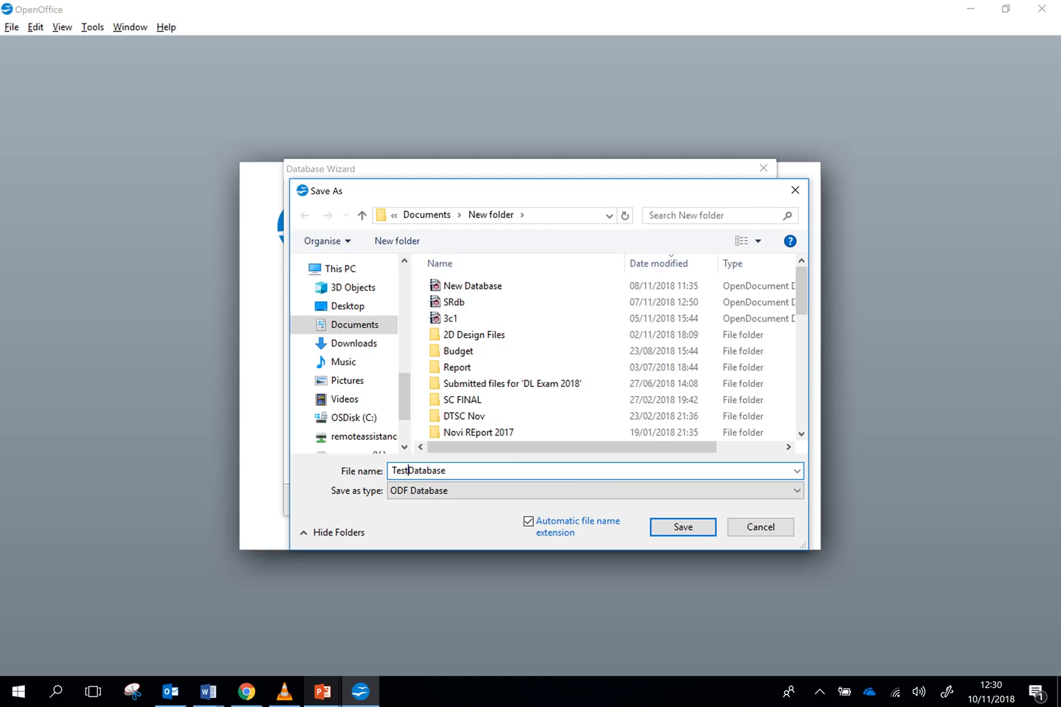
click(685, 528)
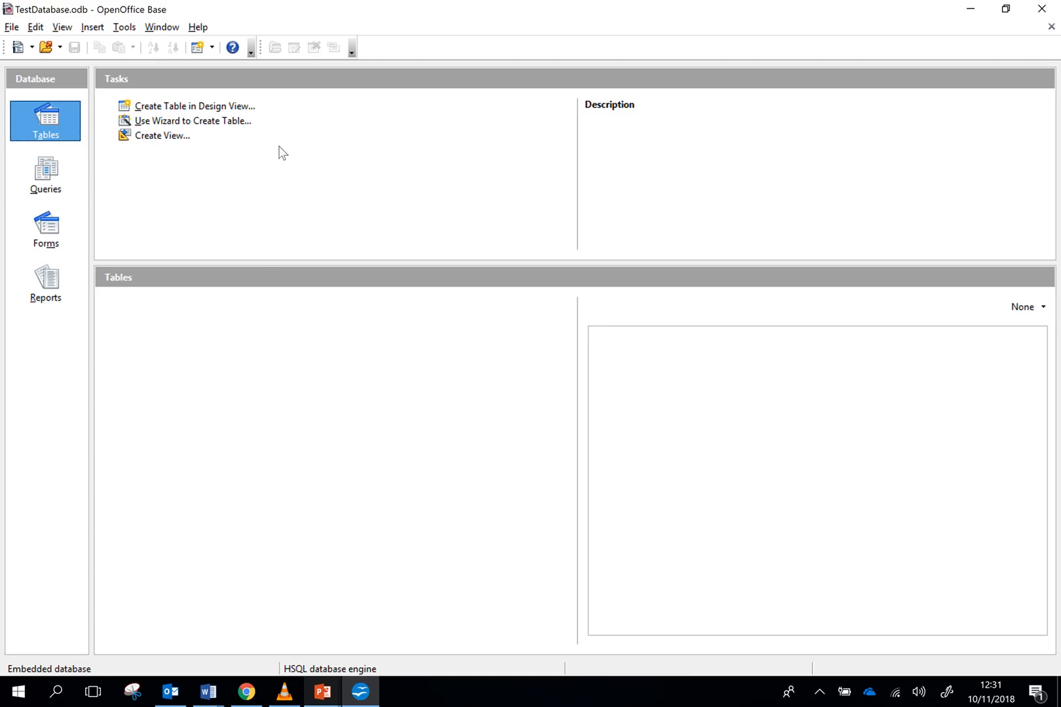
Step: Look through the Table Wizard's business sample tables, checking the available fields of Expenses and Orders, and close the wizard
click(205, 123)
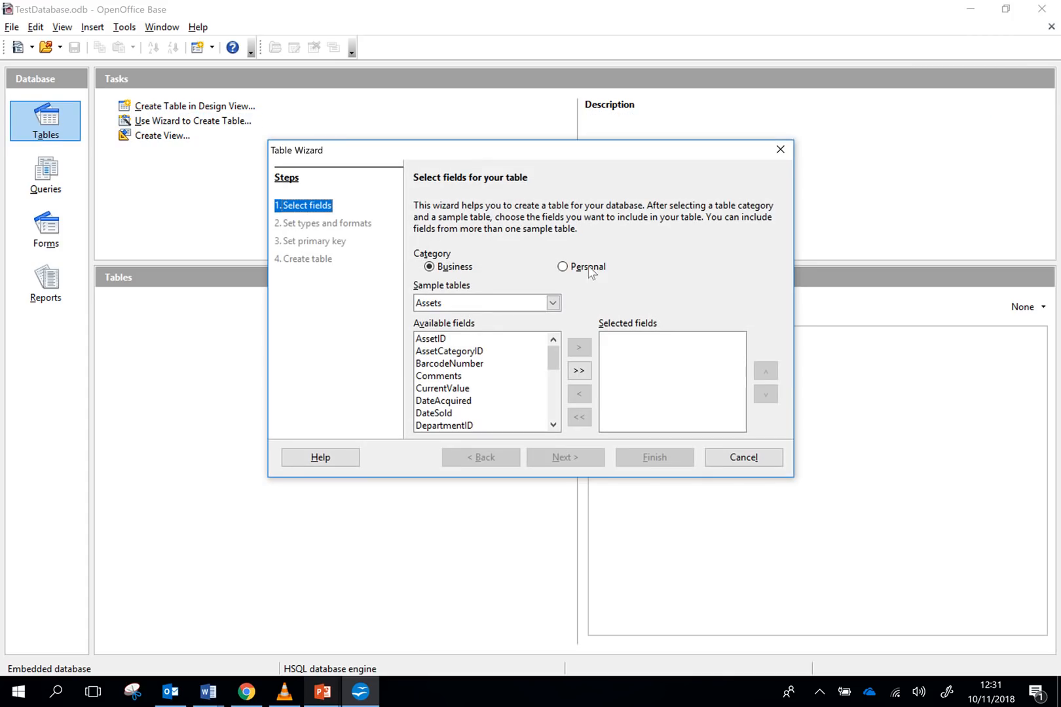
click(553, 303)
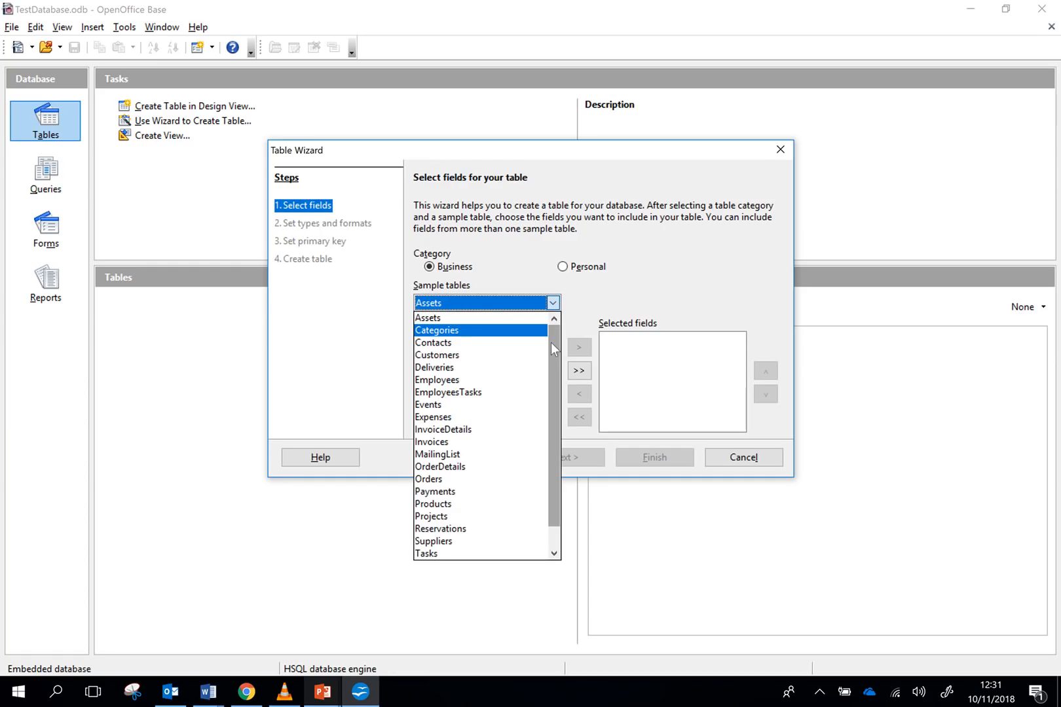
drag(550, 342, 553, 395)
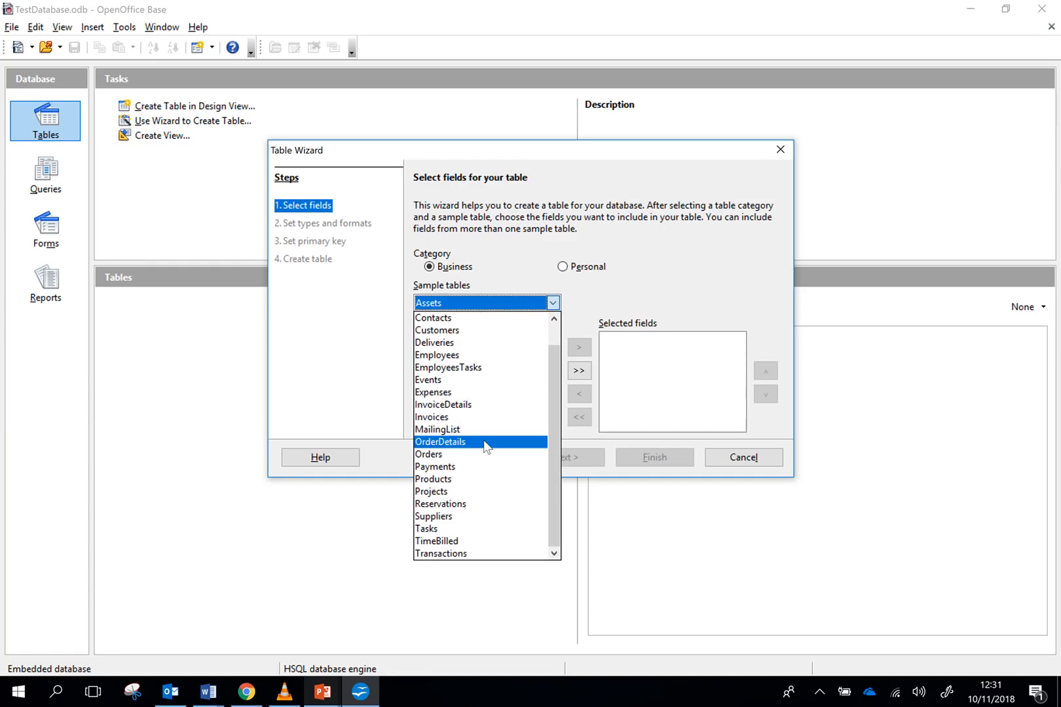
click(455, 393)
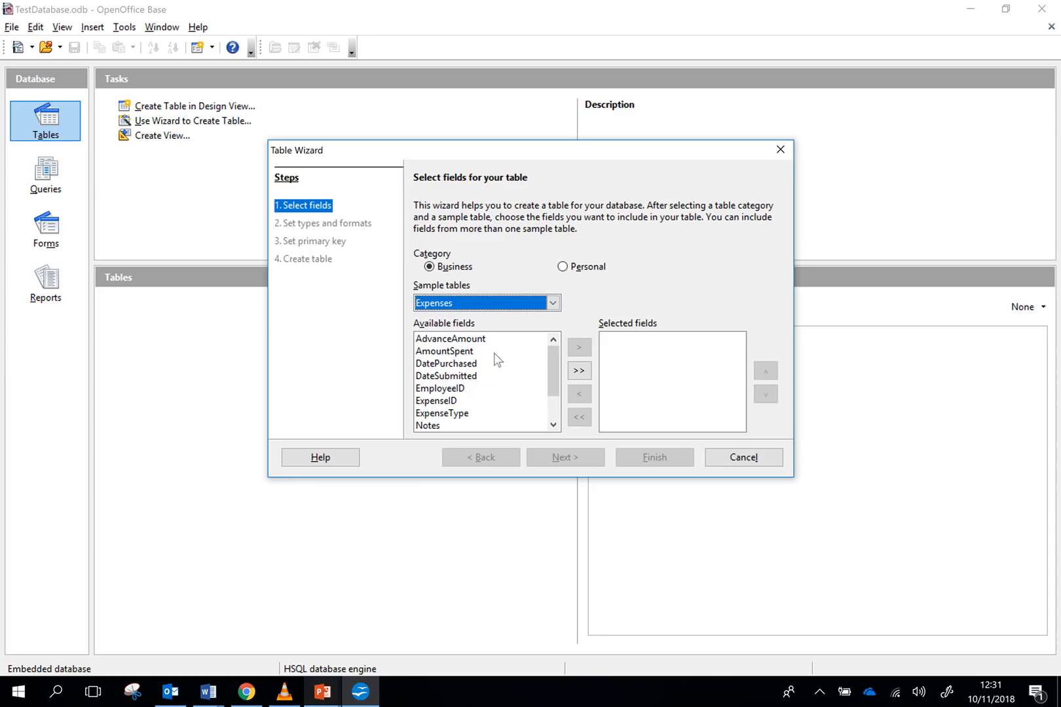
scroll(475, 363, down, 1)
scroll(476, 377, up, 1)
scroll(452, 366, down, 1)
scroll(451, 371, up, 1)
click(553, 303)
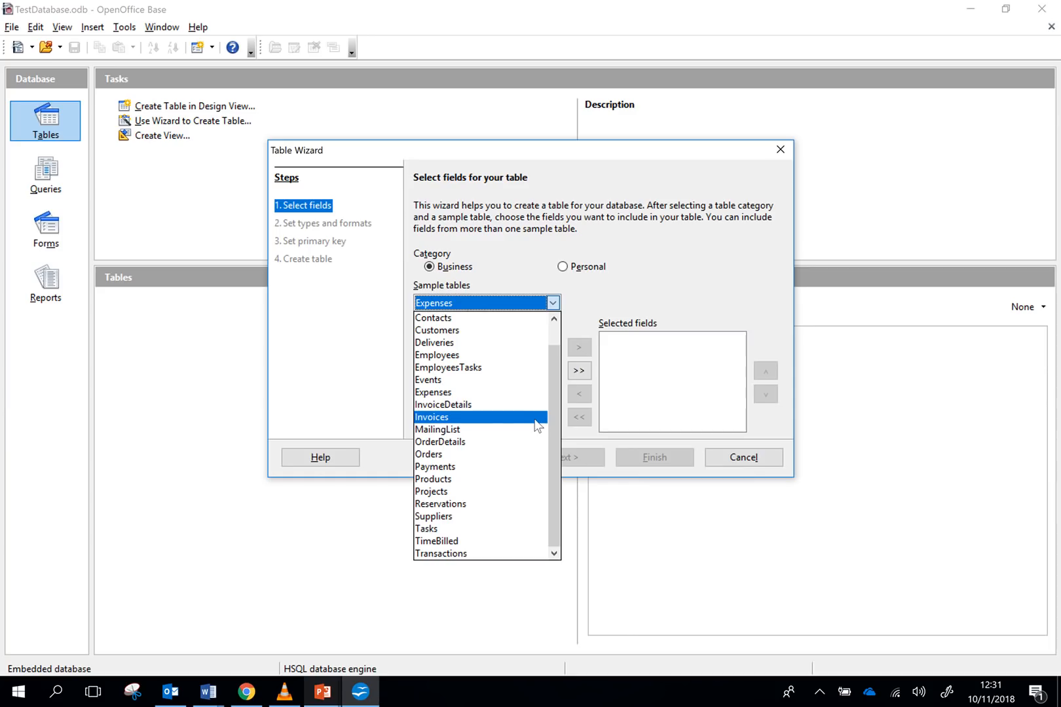
click(451, 454)
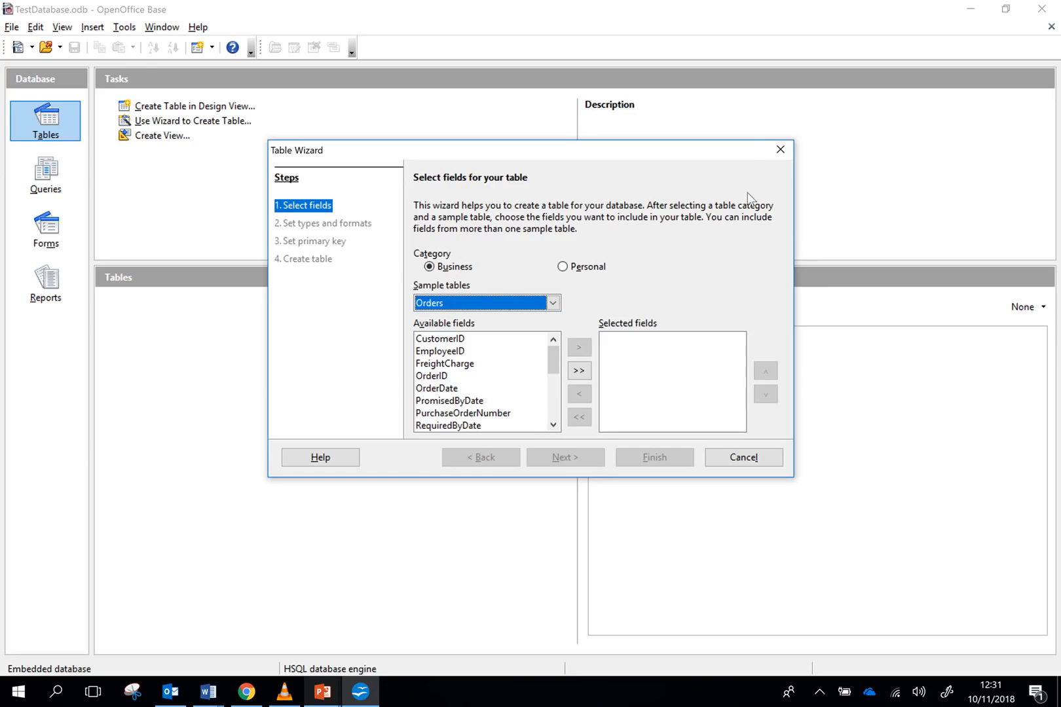
click(782, 150)
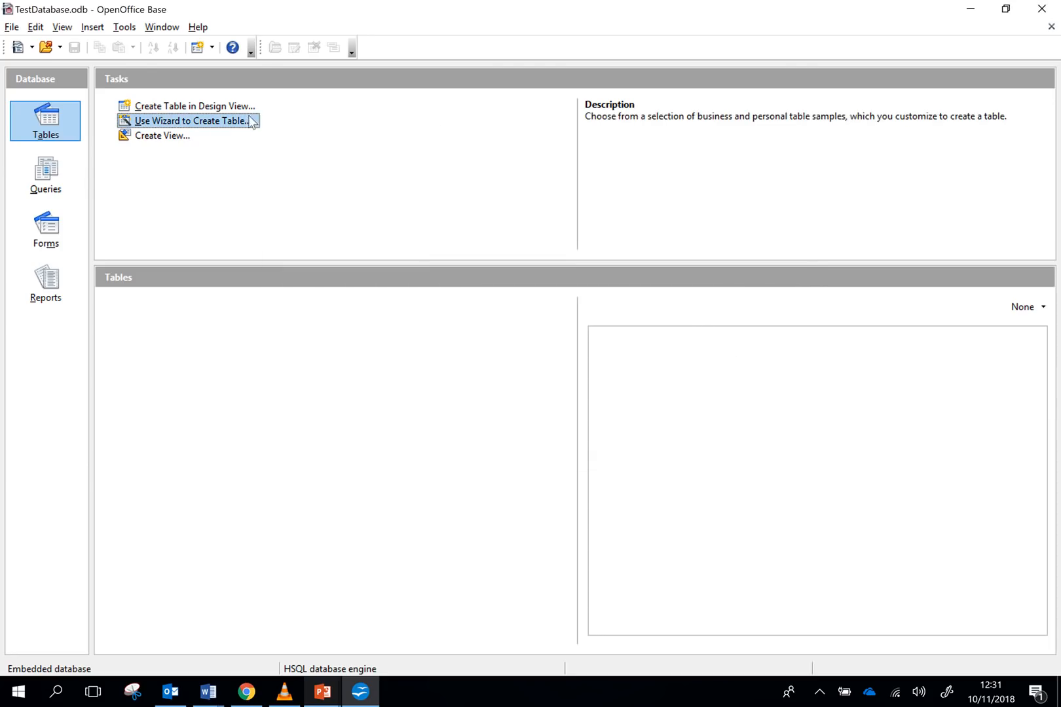
Step: Start a table in Design View with a "User ID" field of type Text (fix) [ CHAR ] and length 4
click(178, 105)
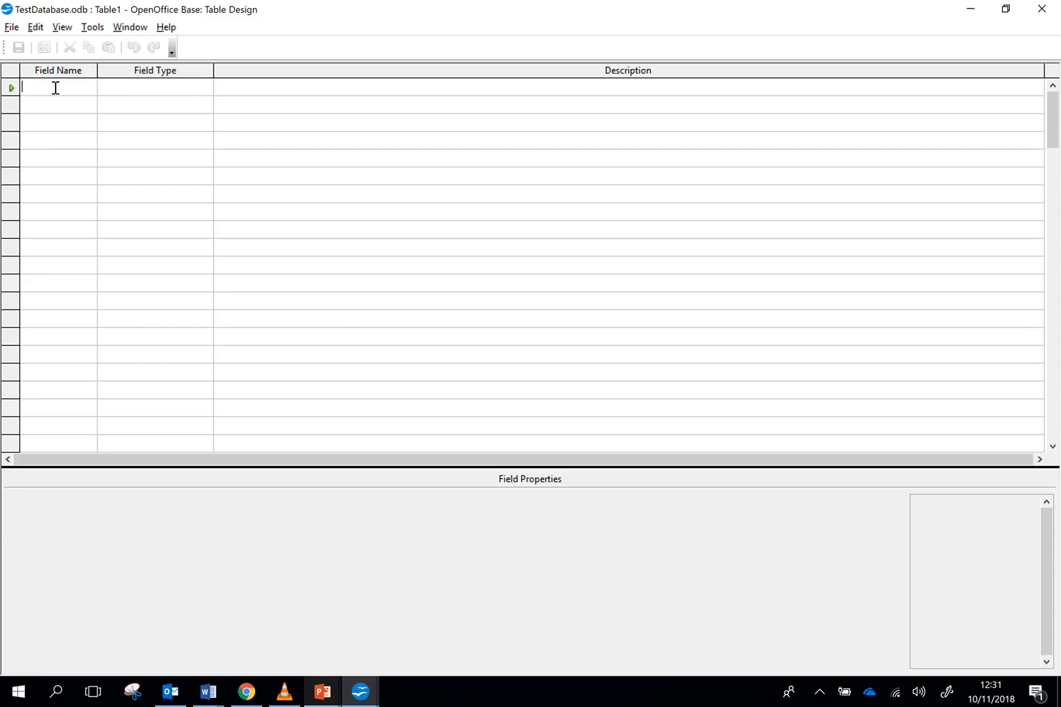
text(User ID)
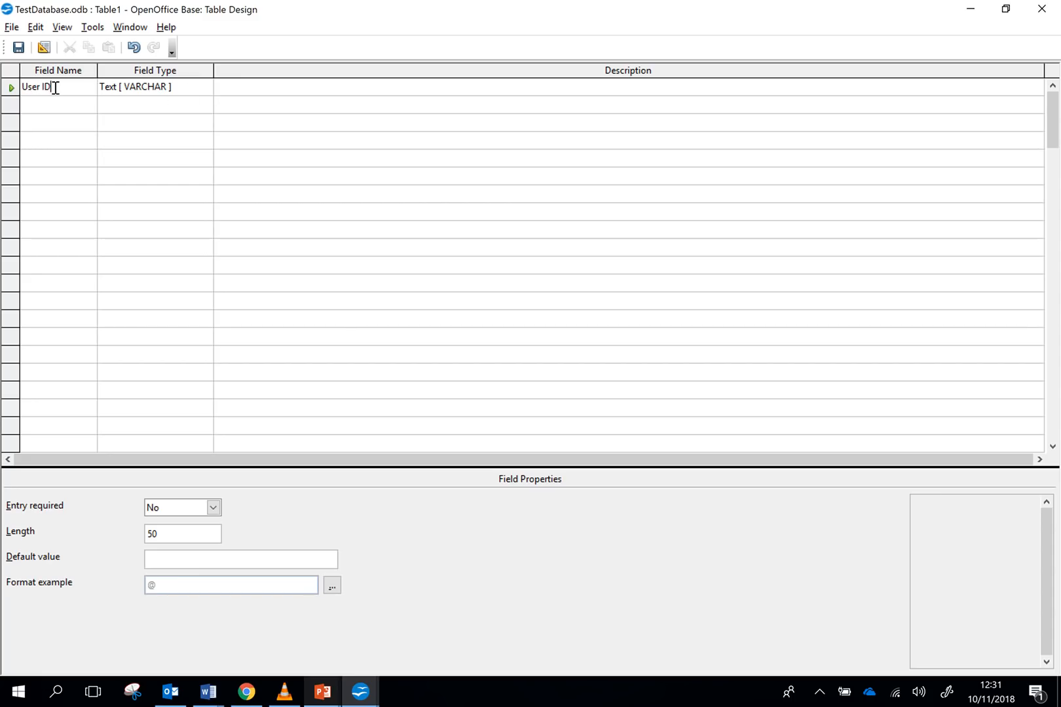
click(176, 91)
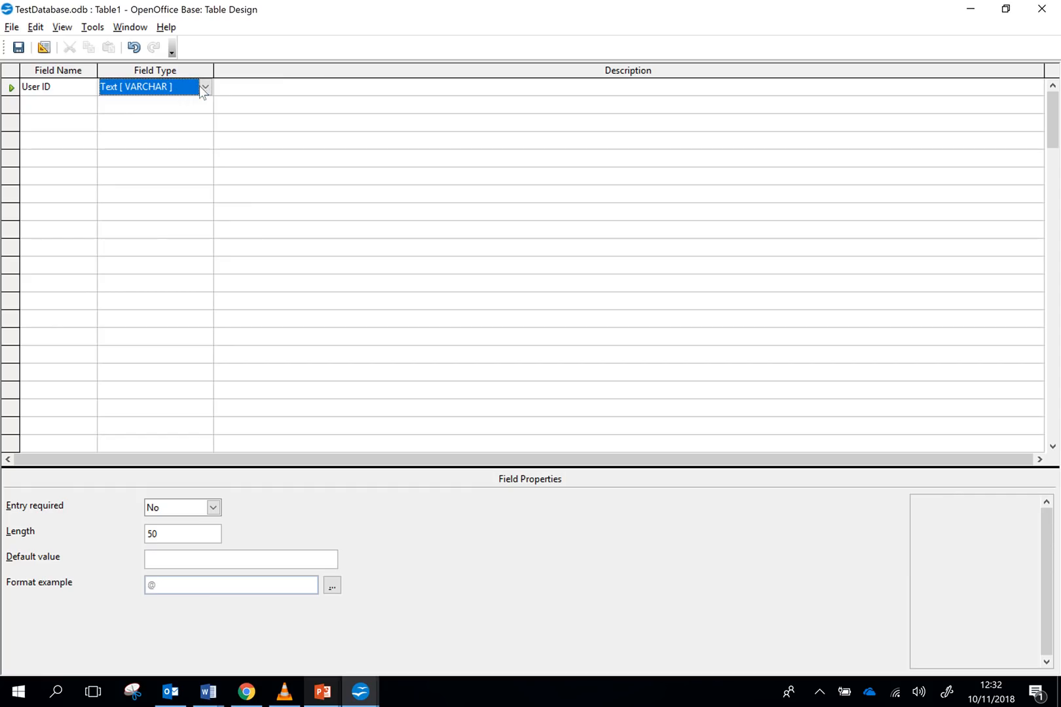
click(205, 87)
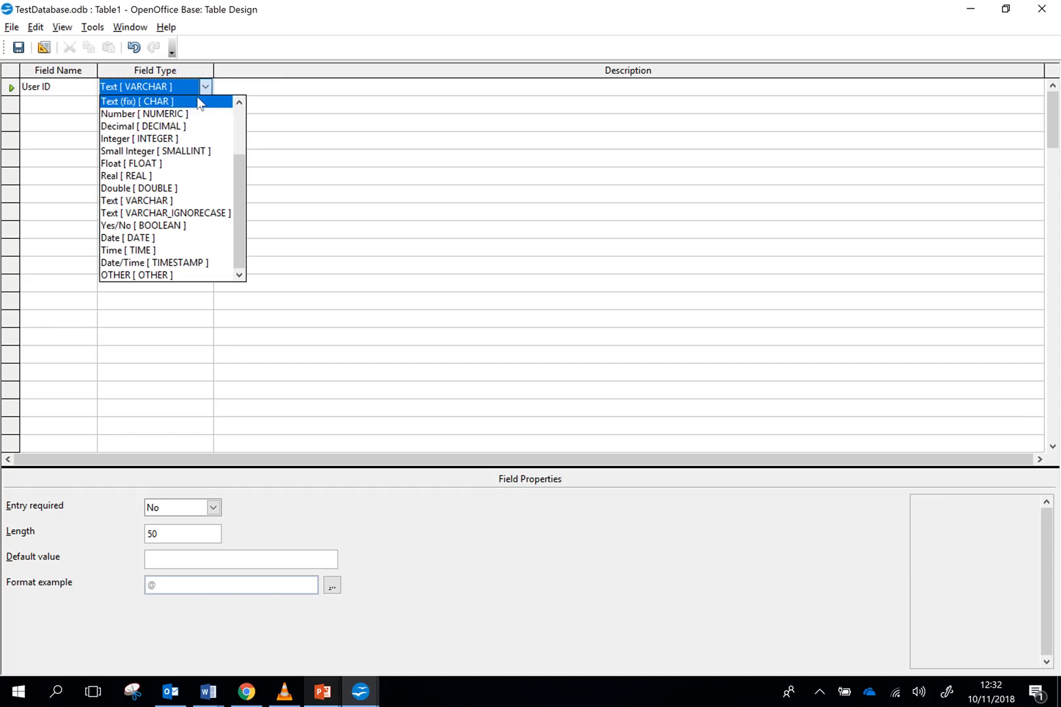
scroll(214, 135, up, 2)
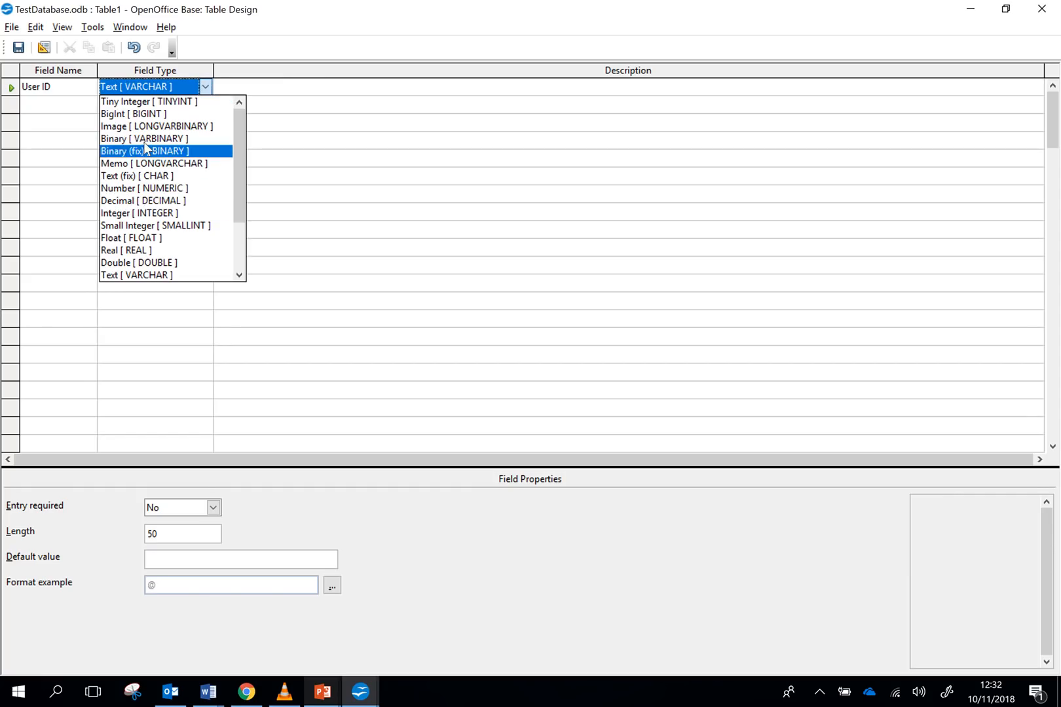
click(163, 180)
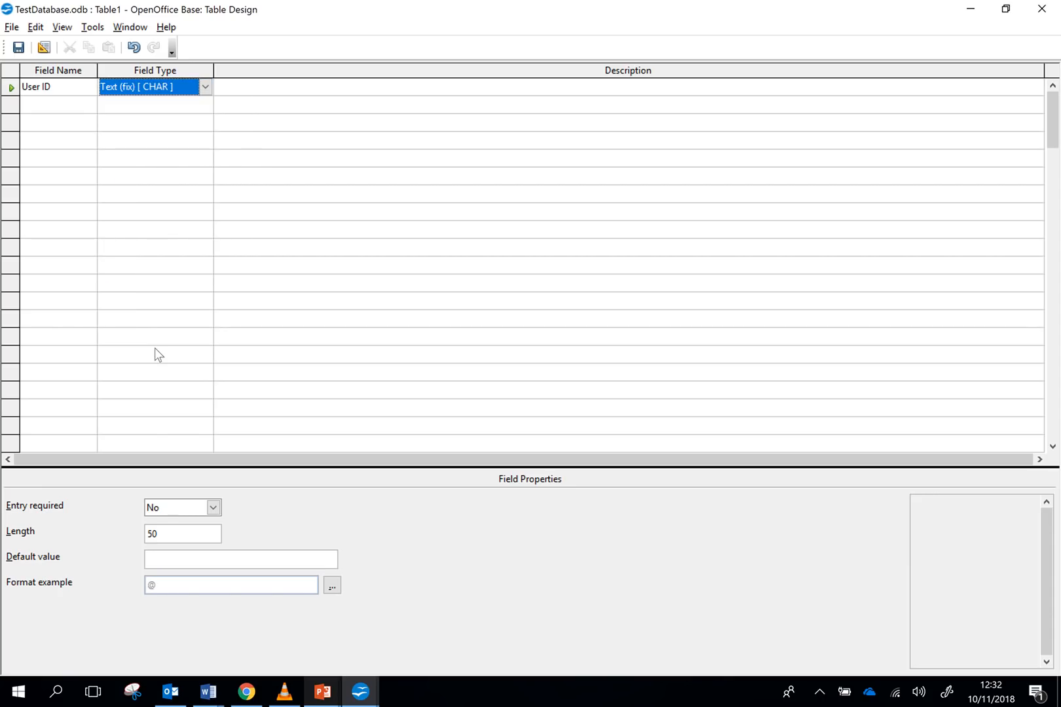
double_click(168, 537)
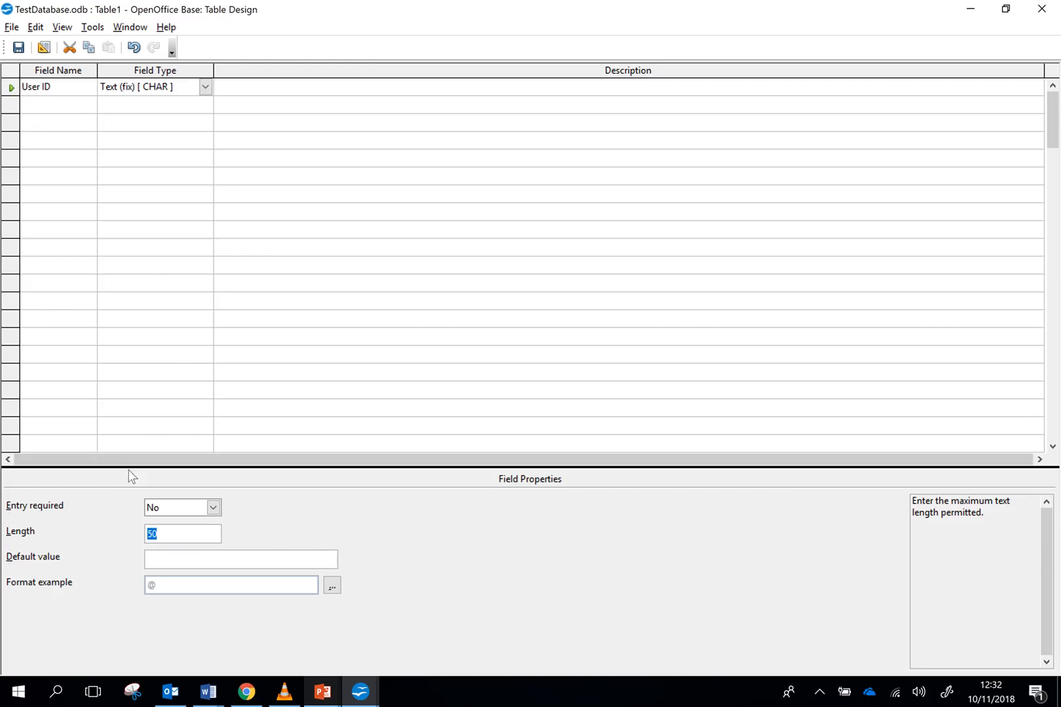
text(4)
Step: Add a second field named "date" with the field type Date [ DATE ]
click(56, 106)
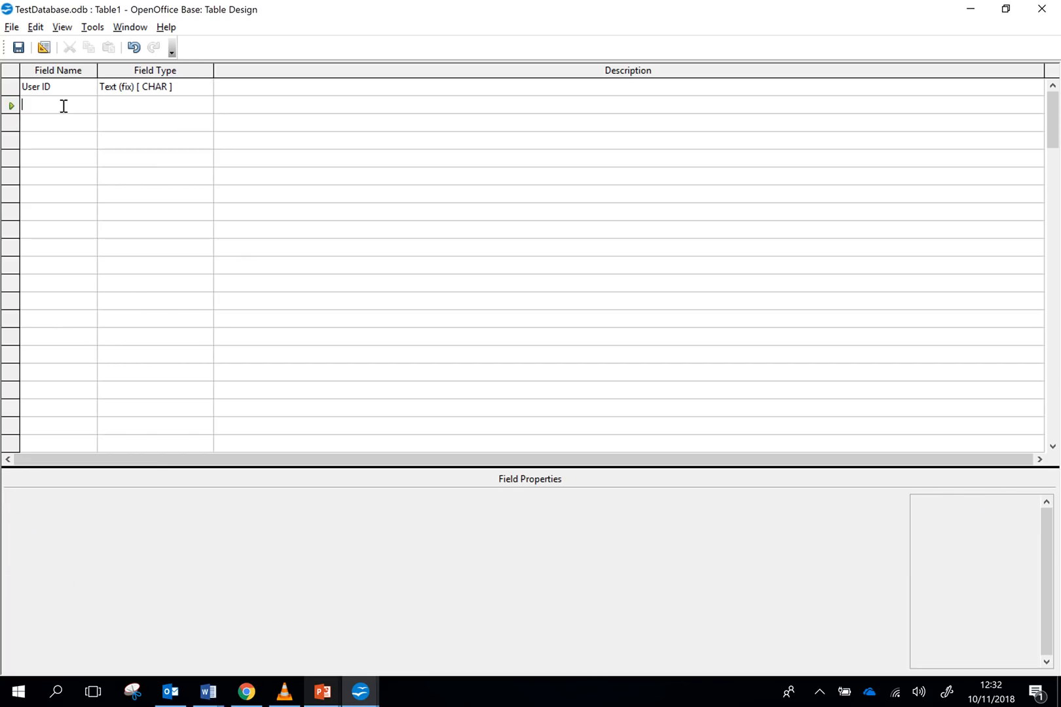
text(date)
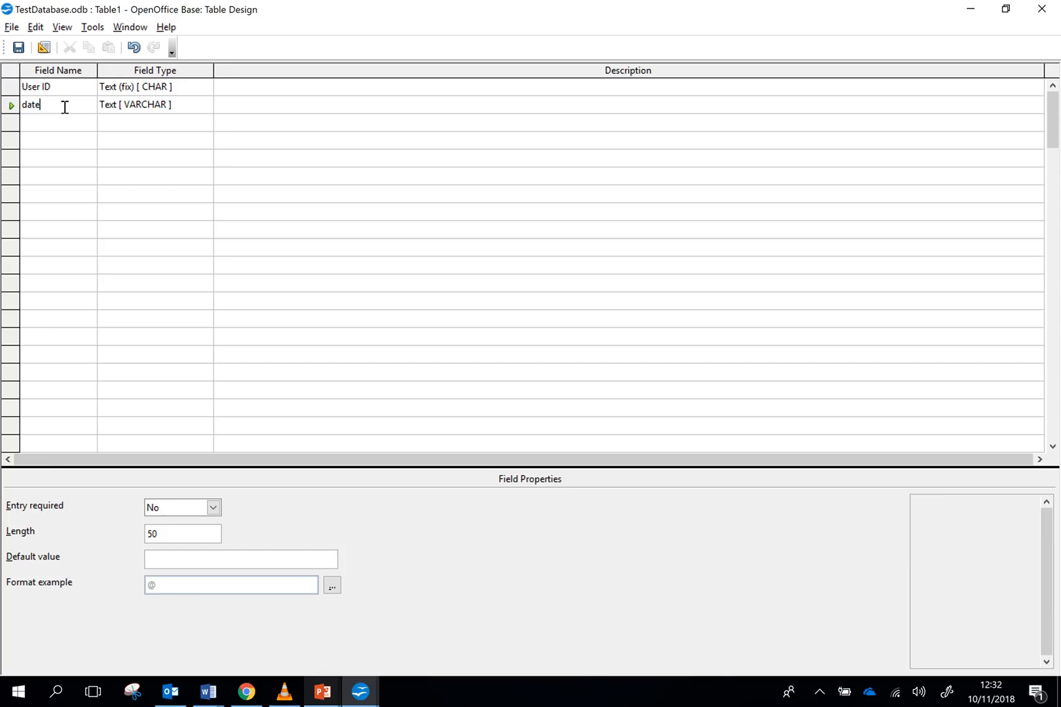
click(144, 106)
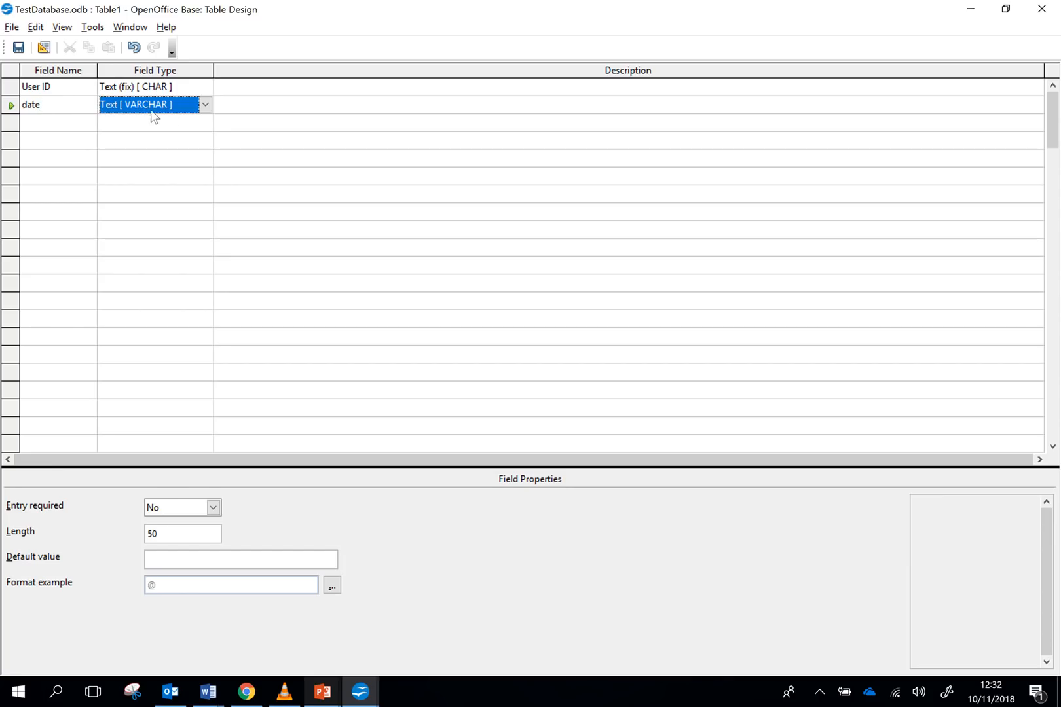
click(205, 104)
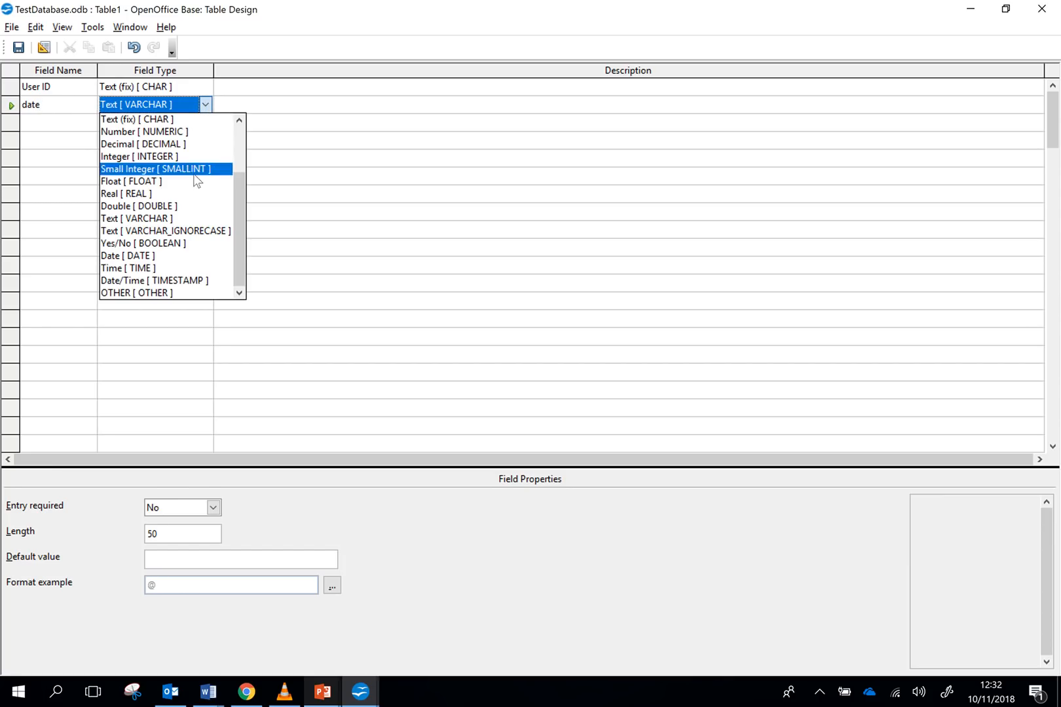
click(141, 256)
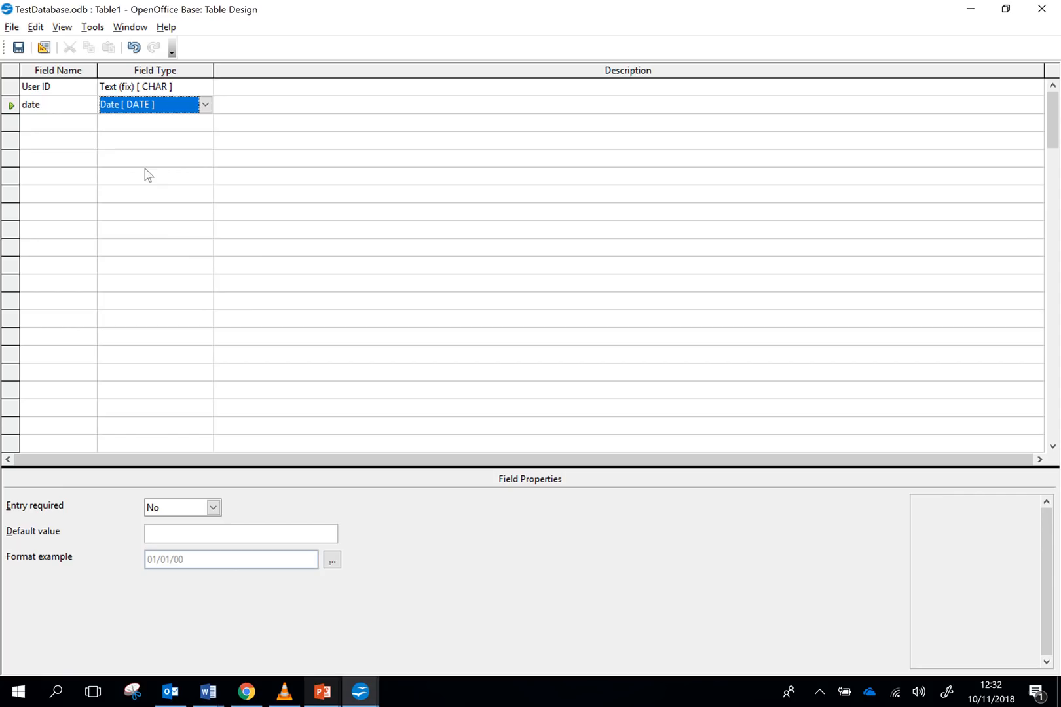
Step: Add a third field named "Yes or No?" with the field type Yes/No [ BOOLEAN ]
click(53, 122)
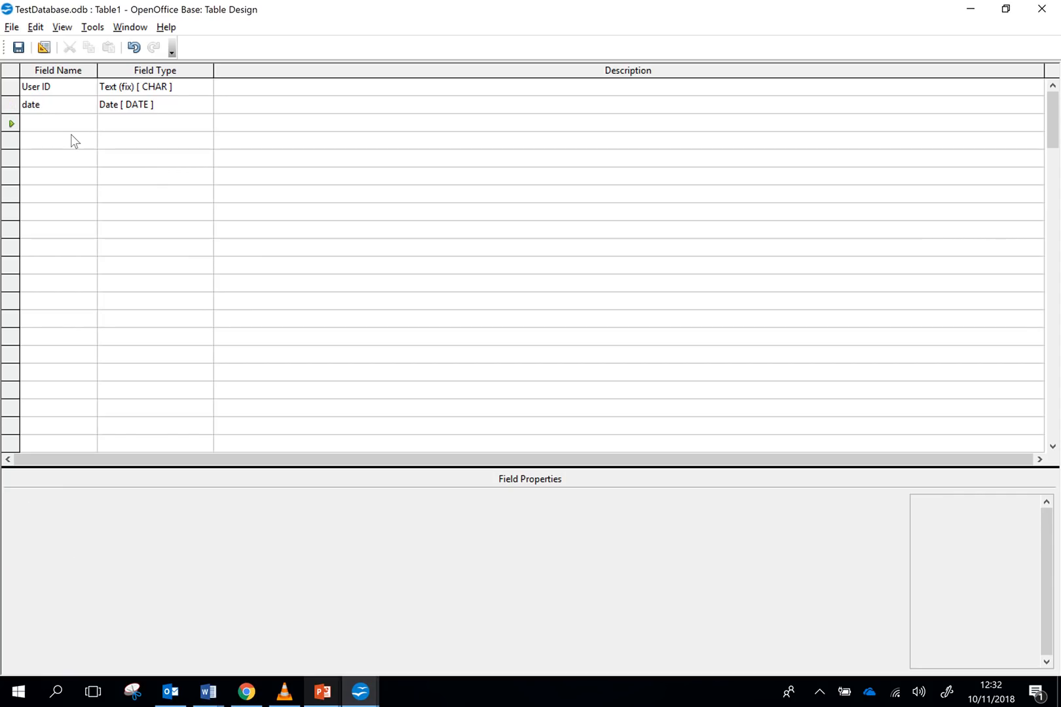
text(Y)
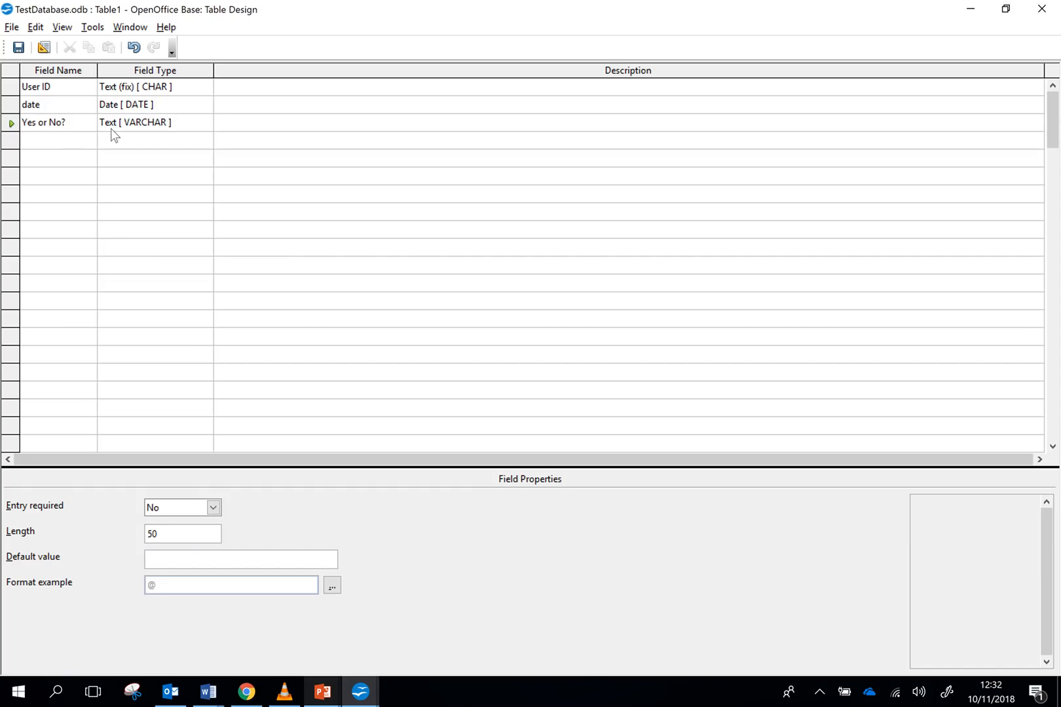
click(136, 126)
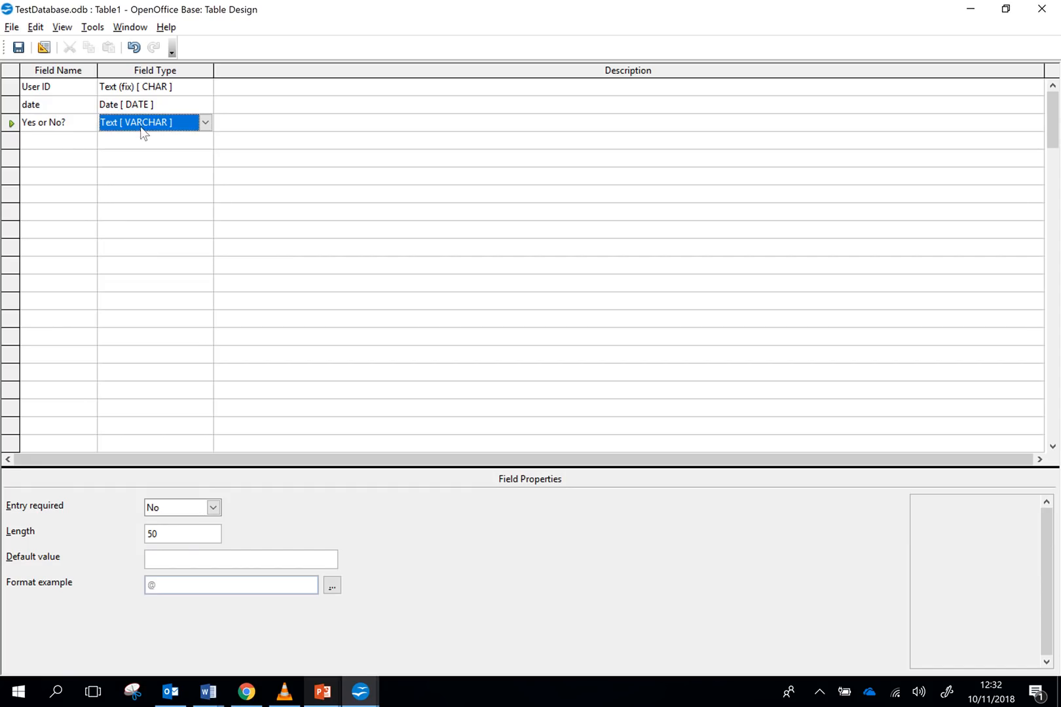
click(206, 122)
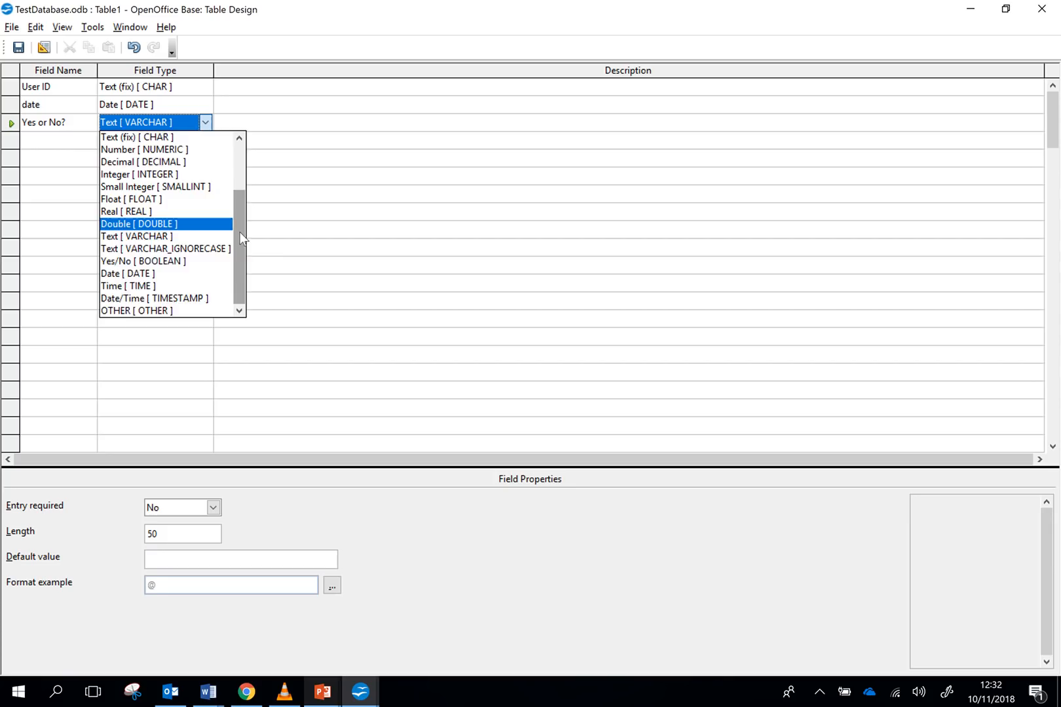
drag(240, 232, 241, 265)
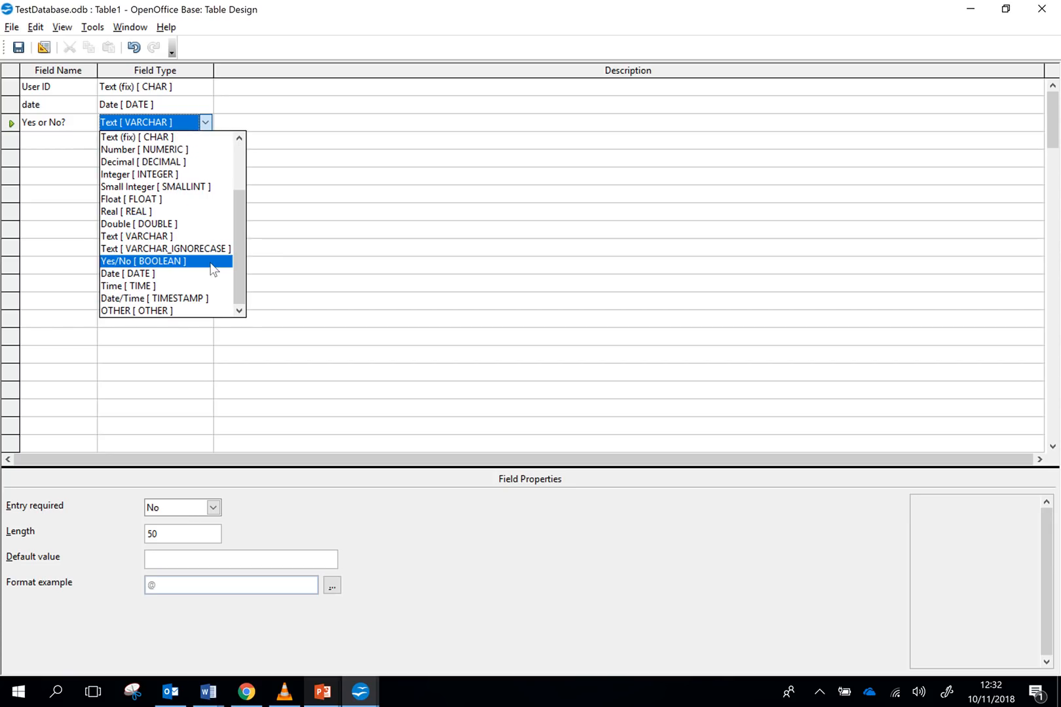
click(154, 261)
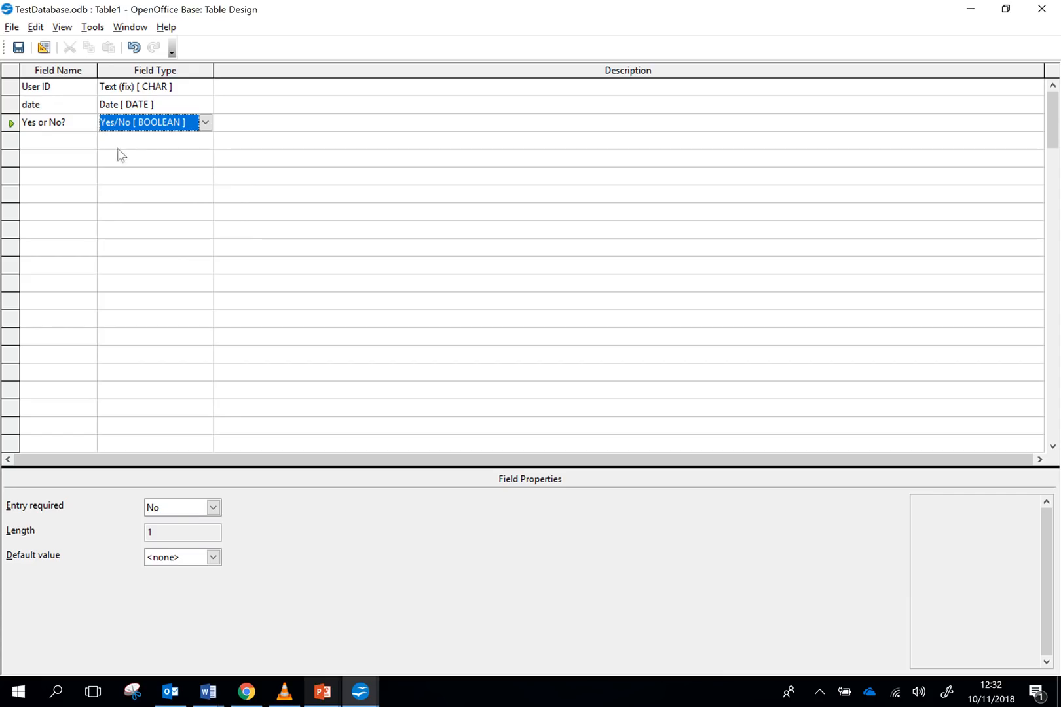
Step: Try to save the table design under the name Table1 without a primary key
click(18, 47)
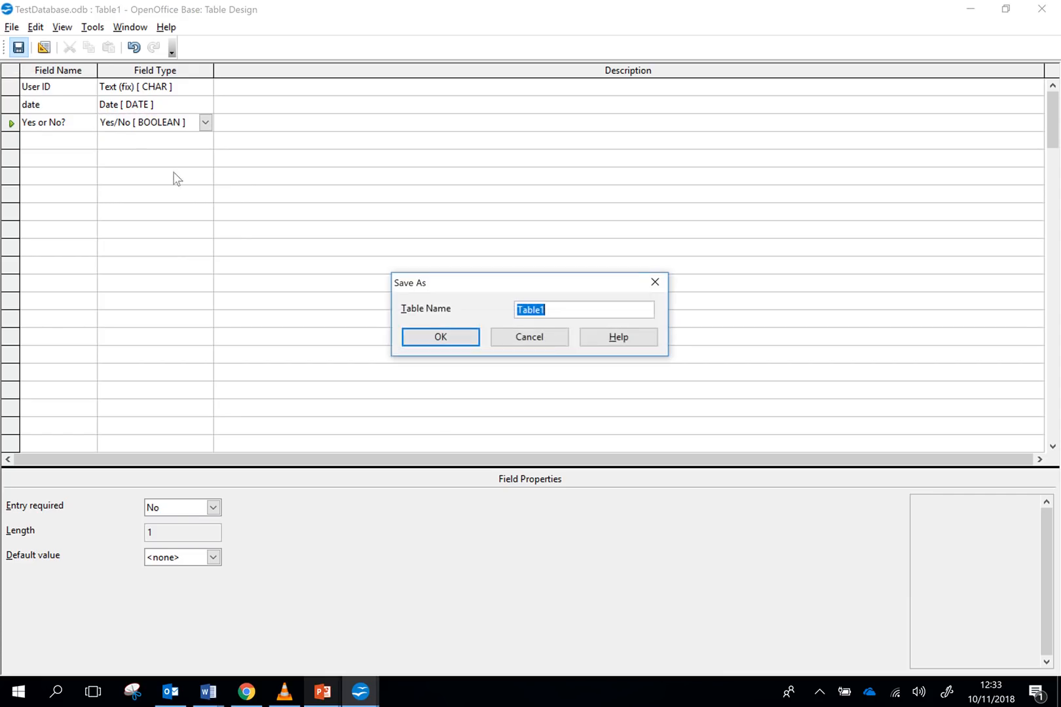
click(452, 343)
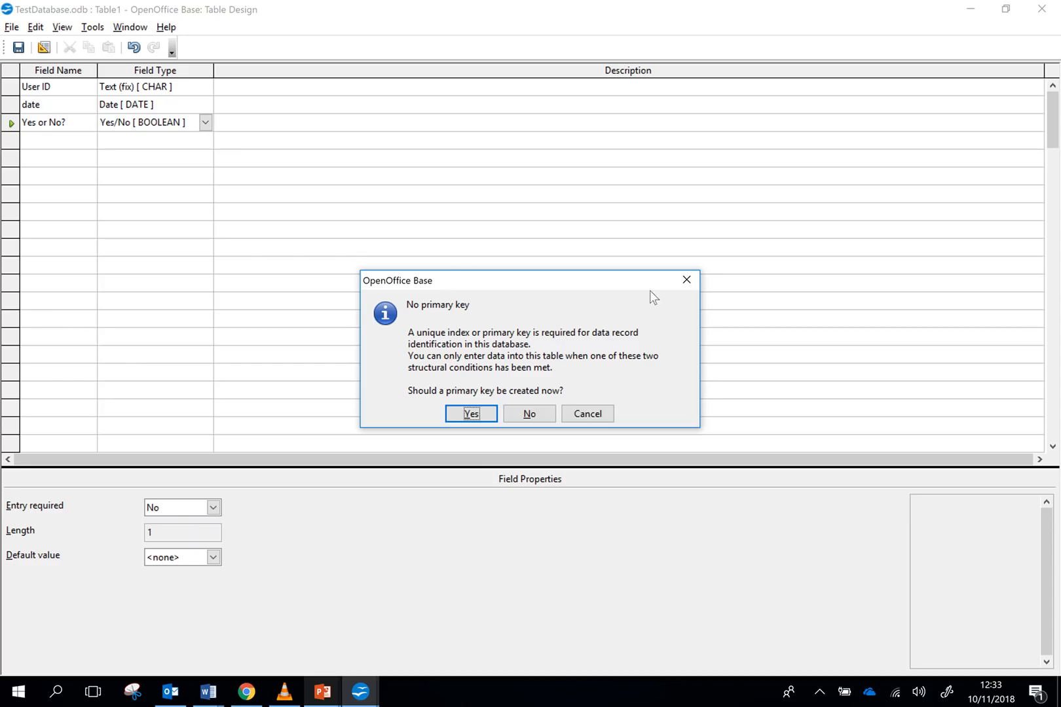
click(686, 282)
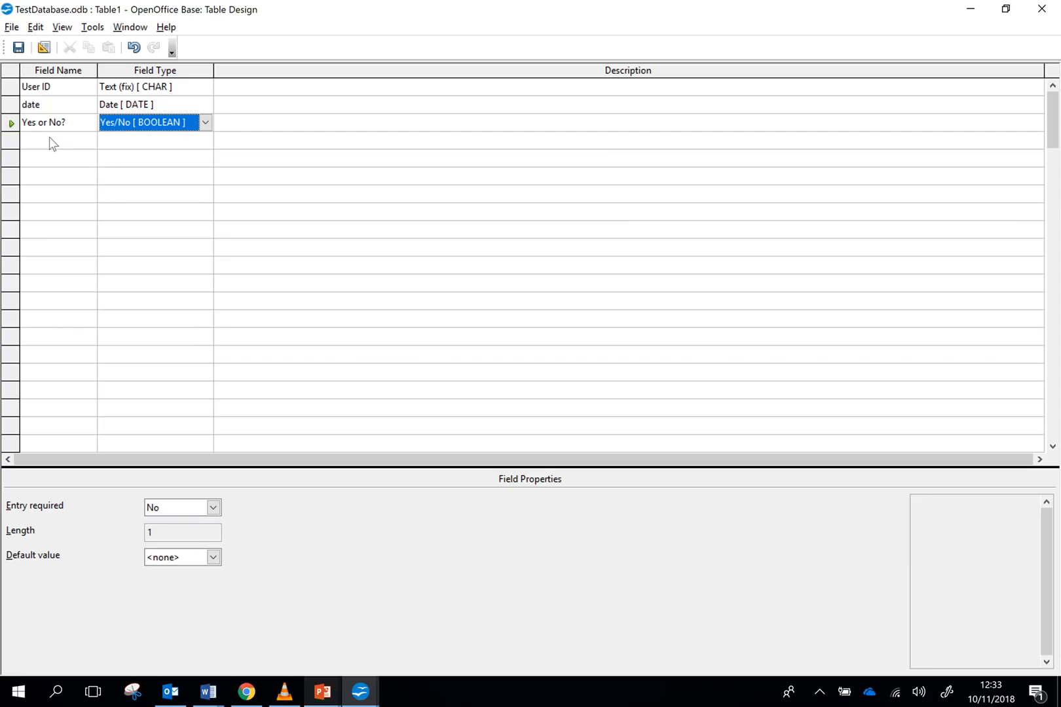
Step: Add a fourth field named "Record Num" with the field type Integer [ INTEGER ]
click(68, 145)
text(R)
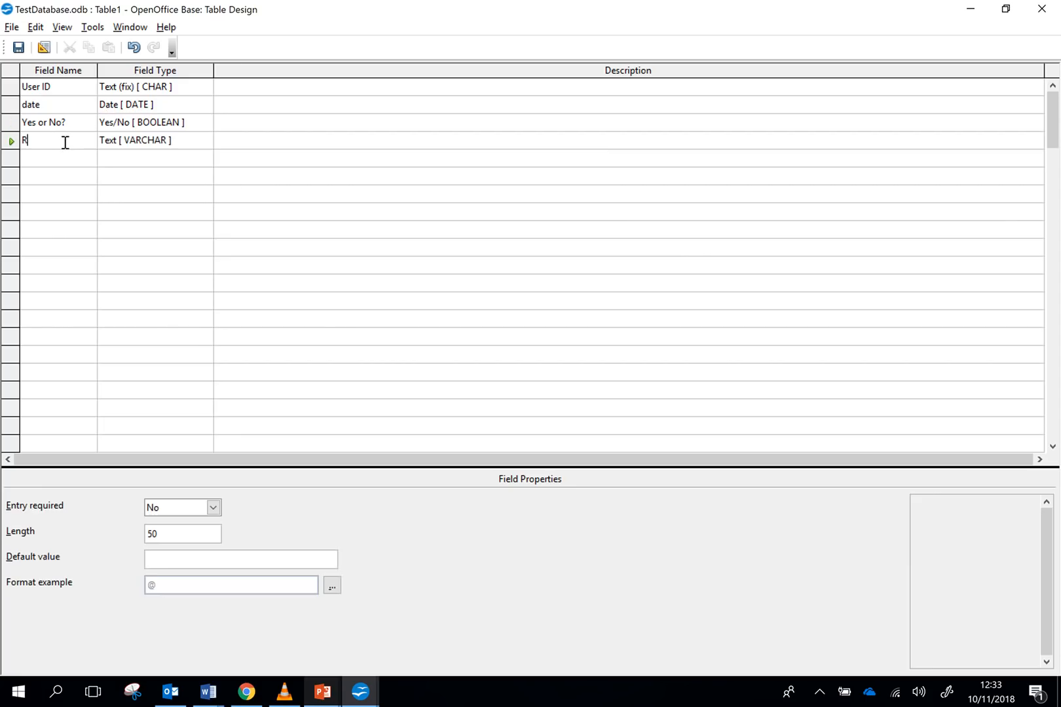
text(ecord Num)
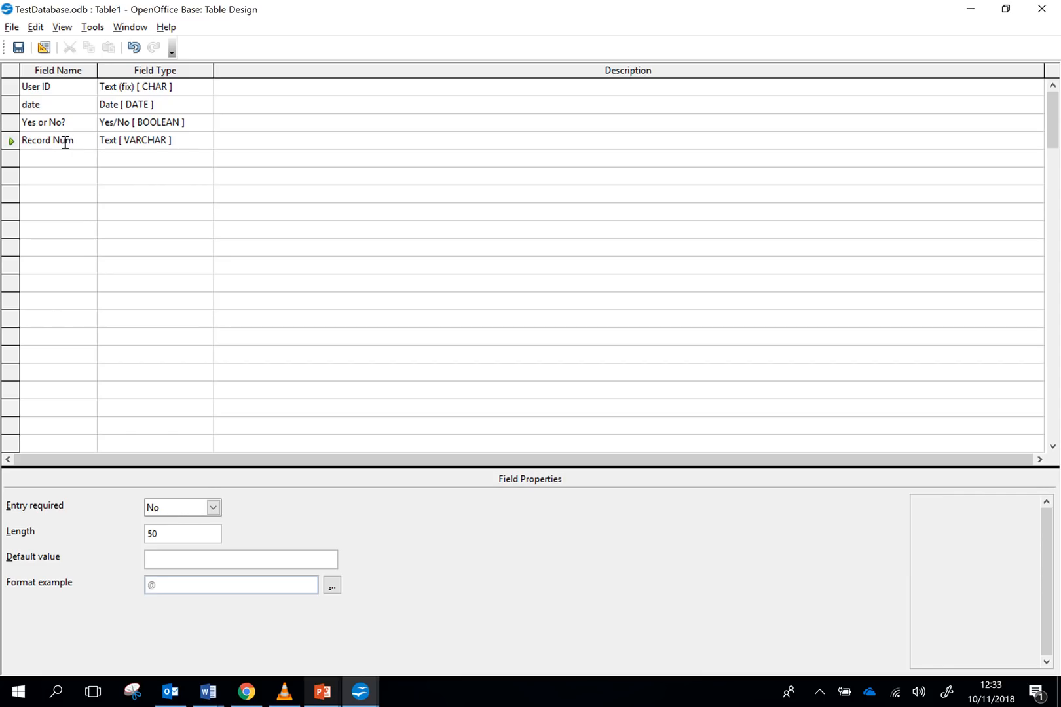
click(190, 144)
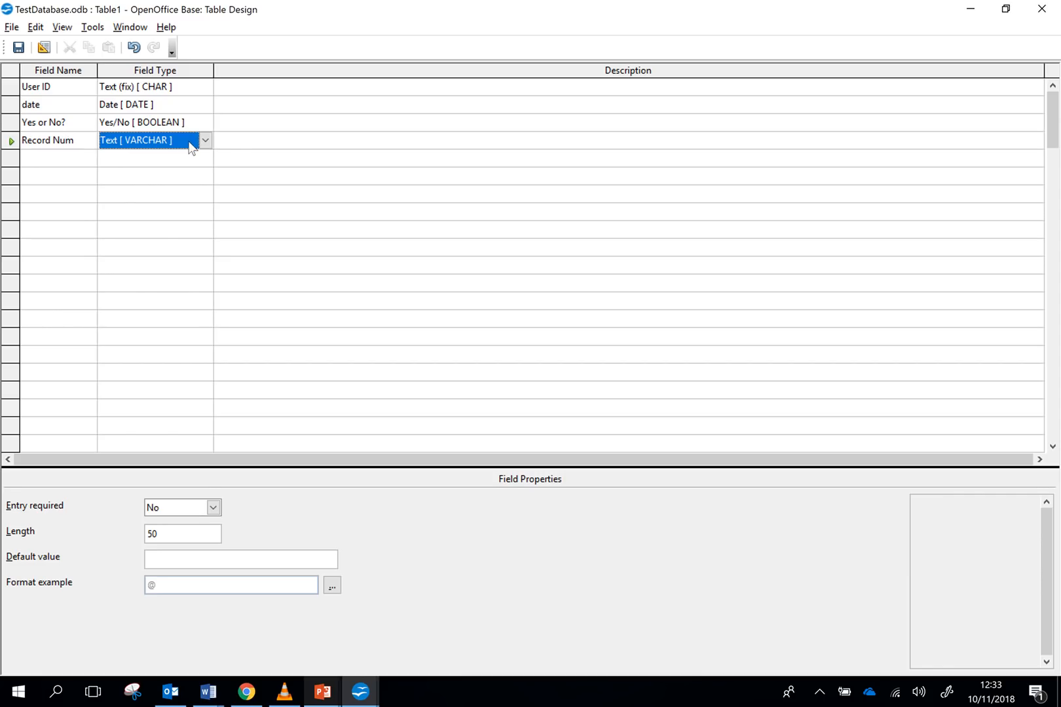
click(205, 142)
click(180, 193)
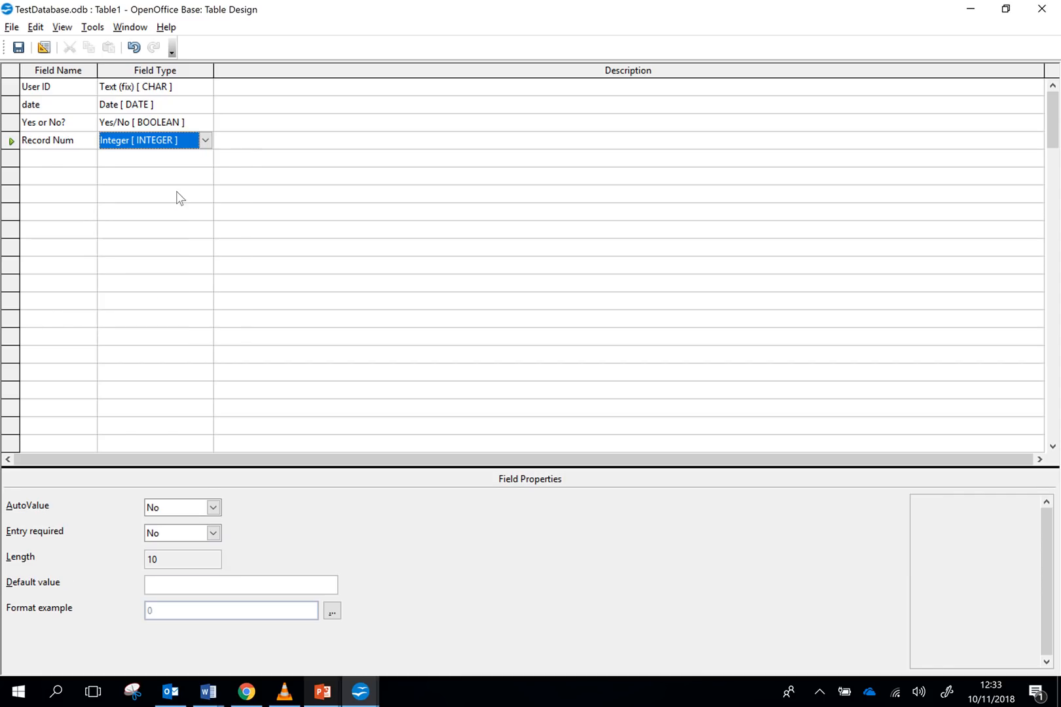
Step: Make Record Num the primary key, save the table as Table1 and close its design
right_click(9, 143)
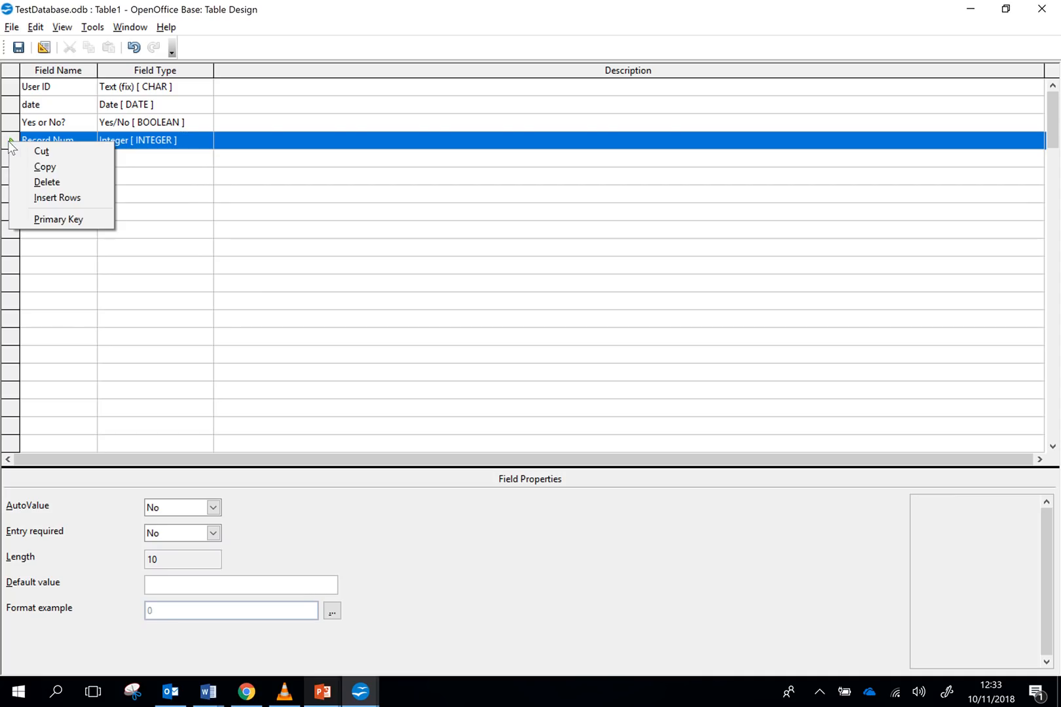
click(55, 216)
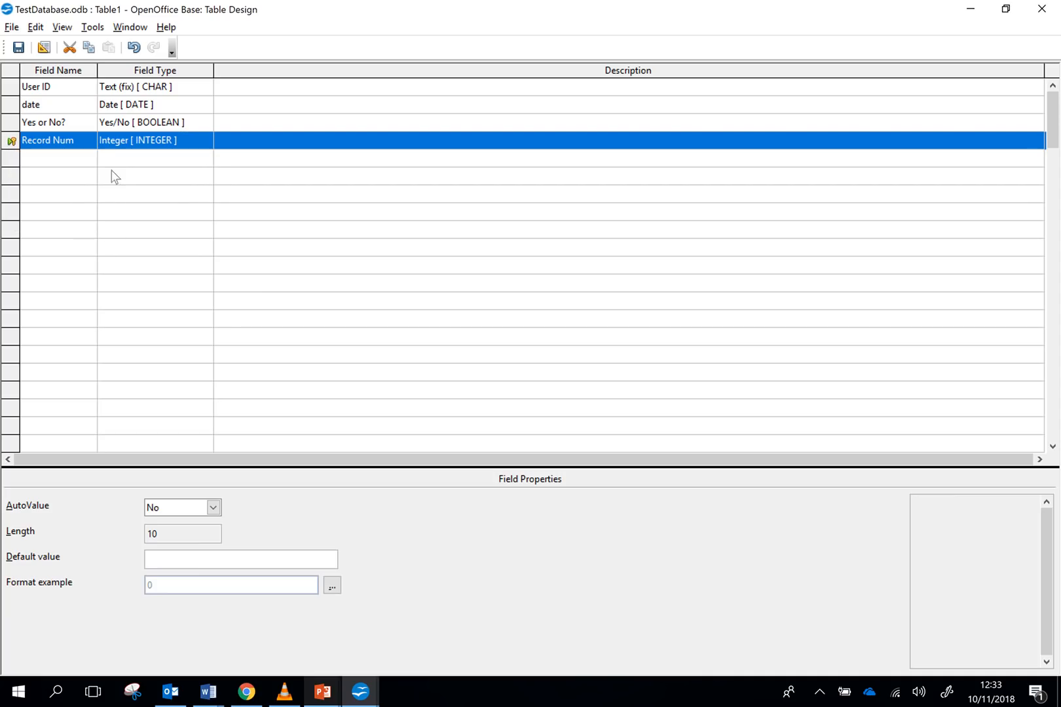
click(19, 48)
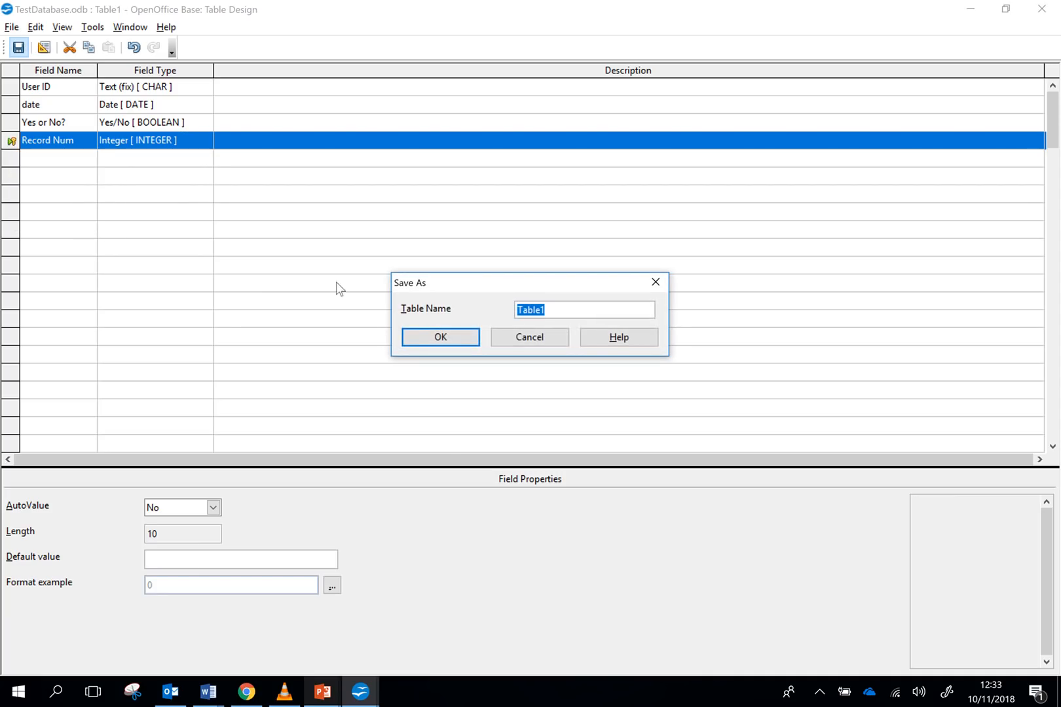
click(448, 340)
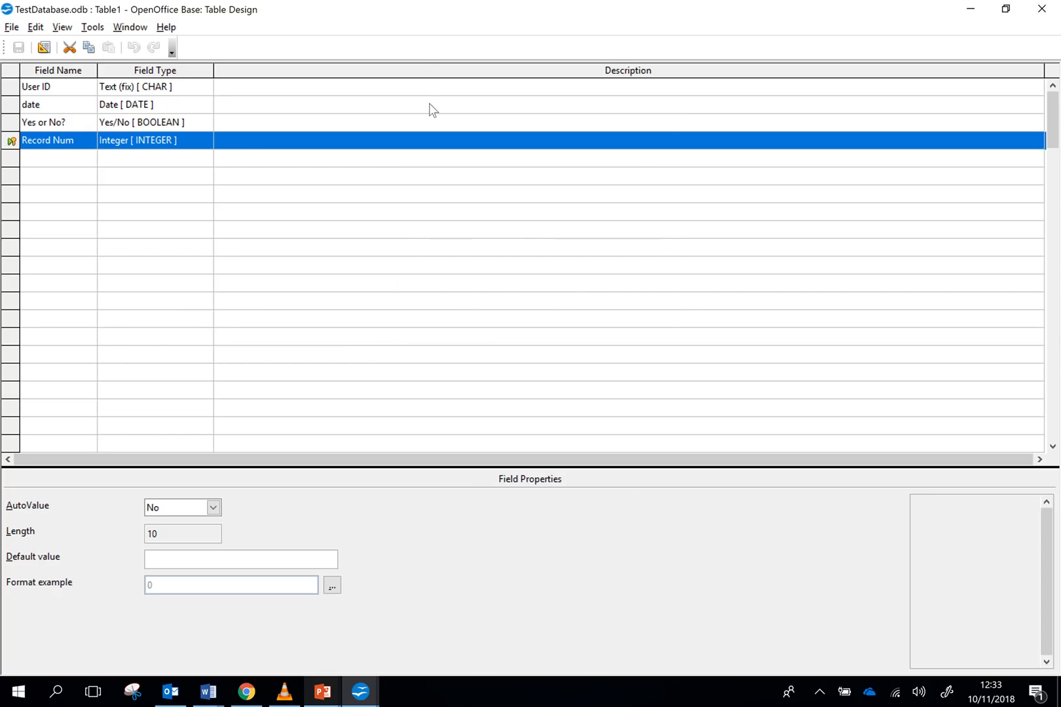
click(1042, 9)
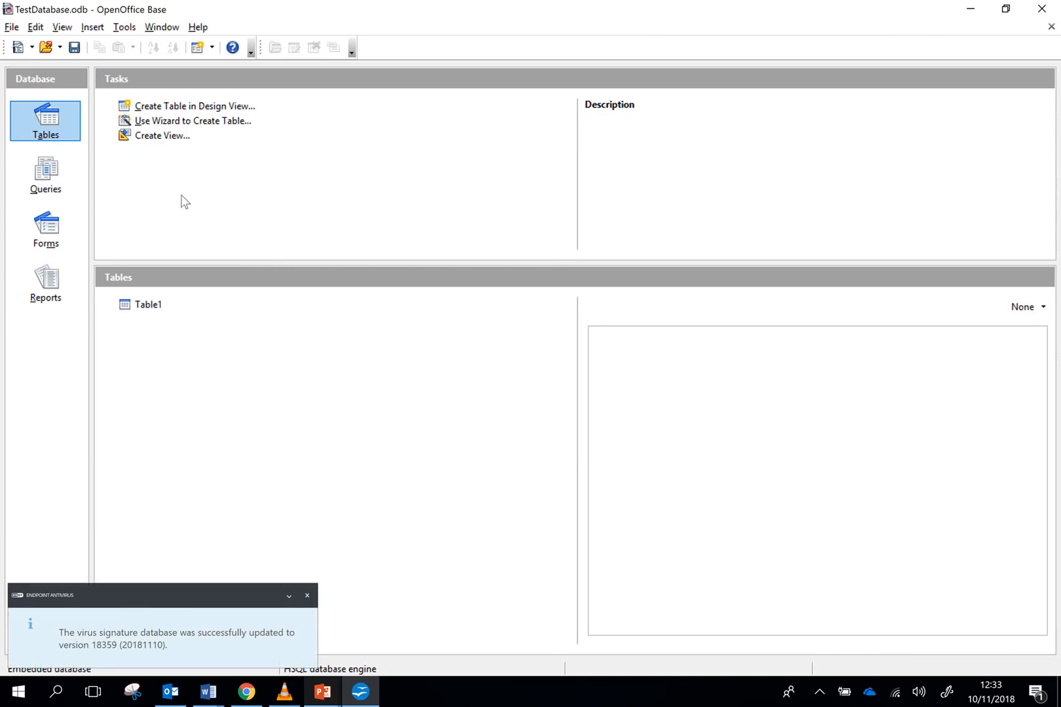
Step: Start a new form with the Form Wizard, including all fields of Table1 and no subform
click(44, 231)
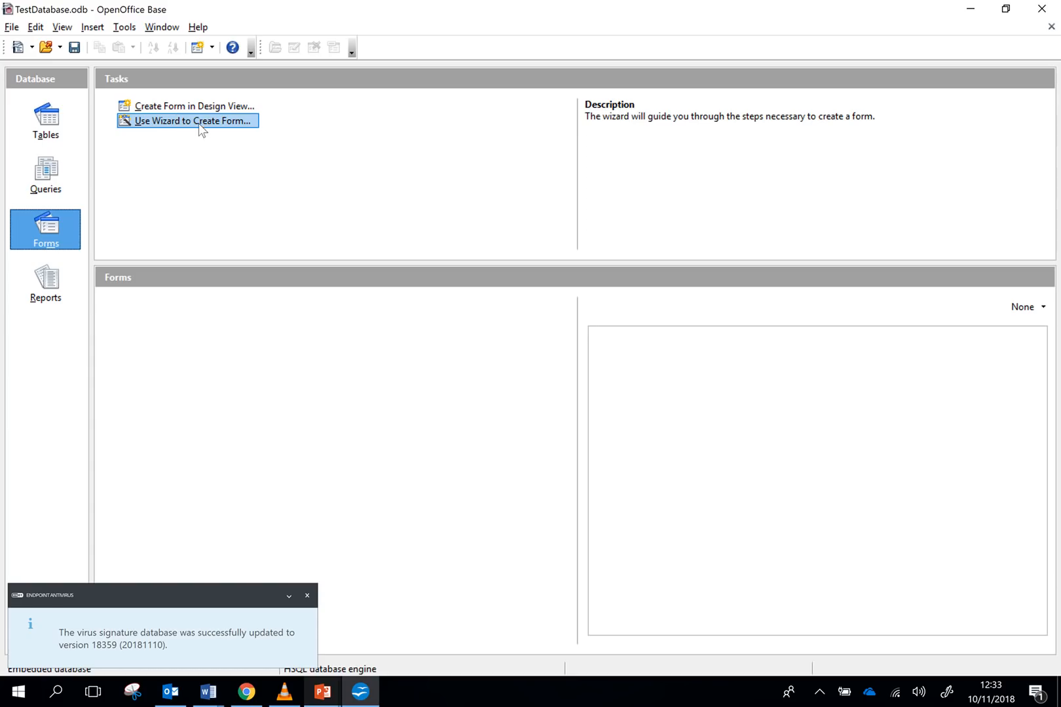
click(167, 124)
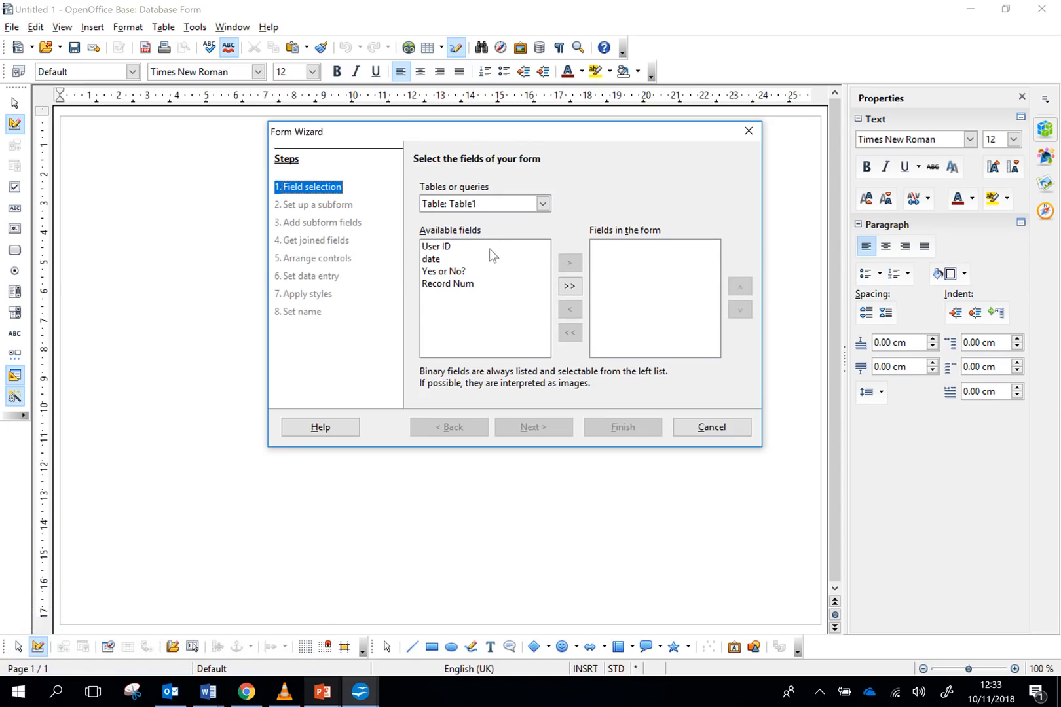
click(569, 286)
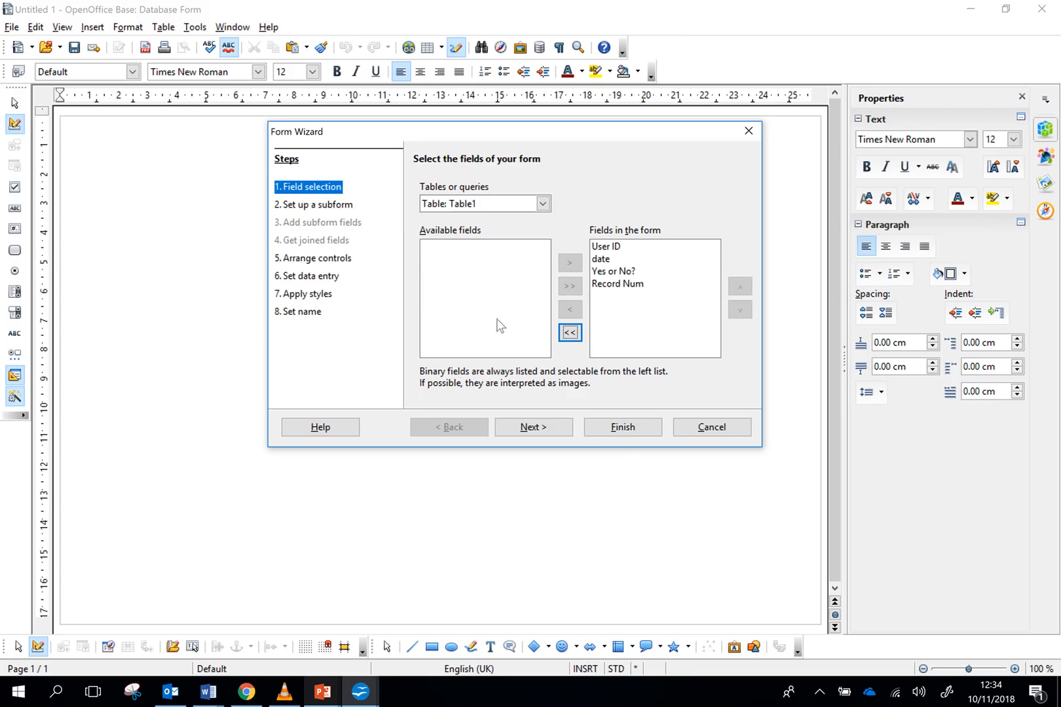
click(545, 433)
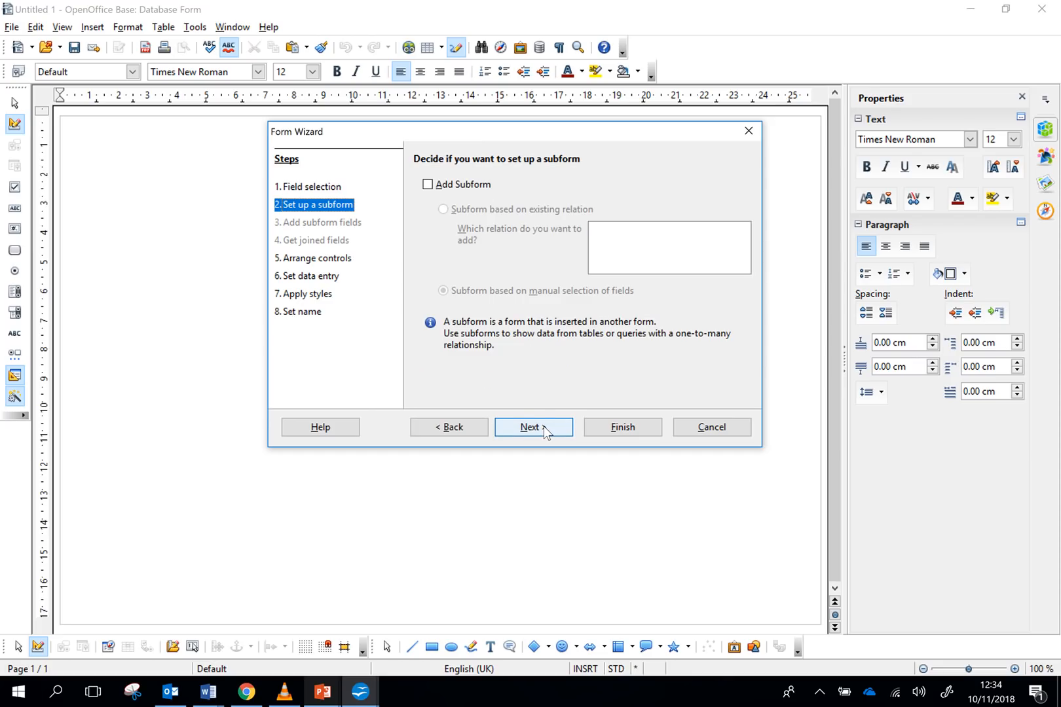
click(537, 429)
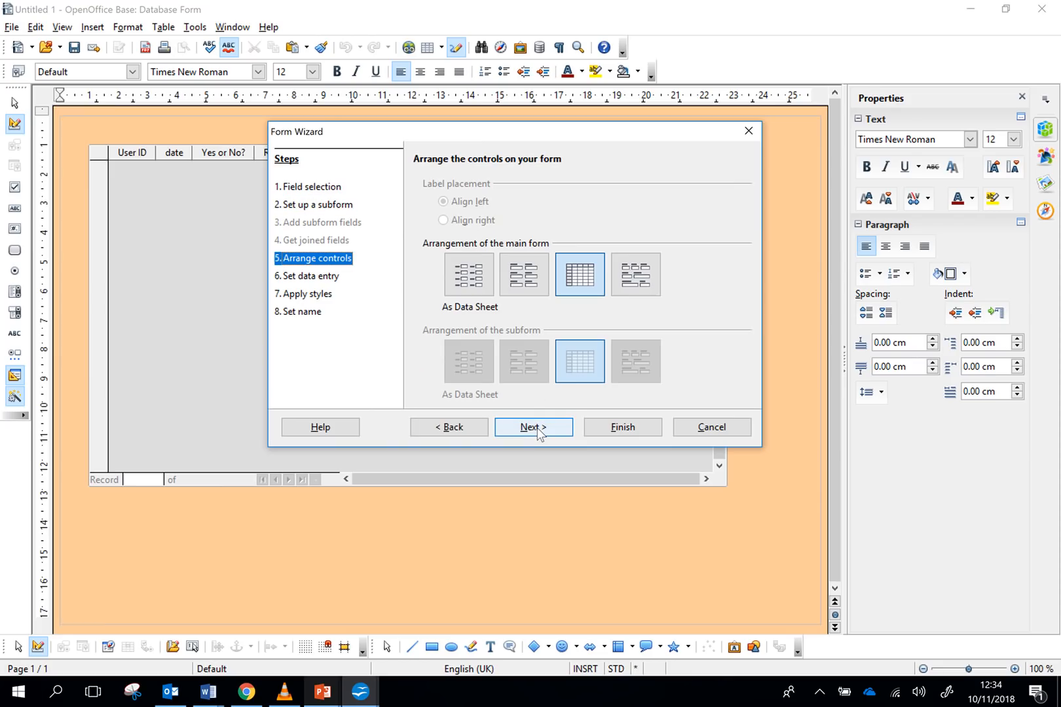
Step: Arrange the main form as Columnar - Labels Left and keep the data entry mode that displays all data
click(469, 274)
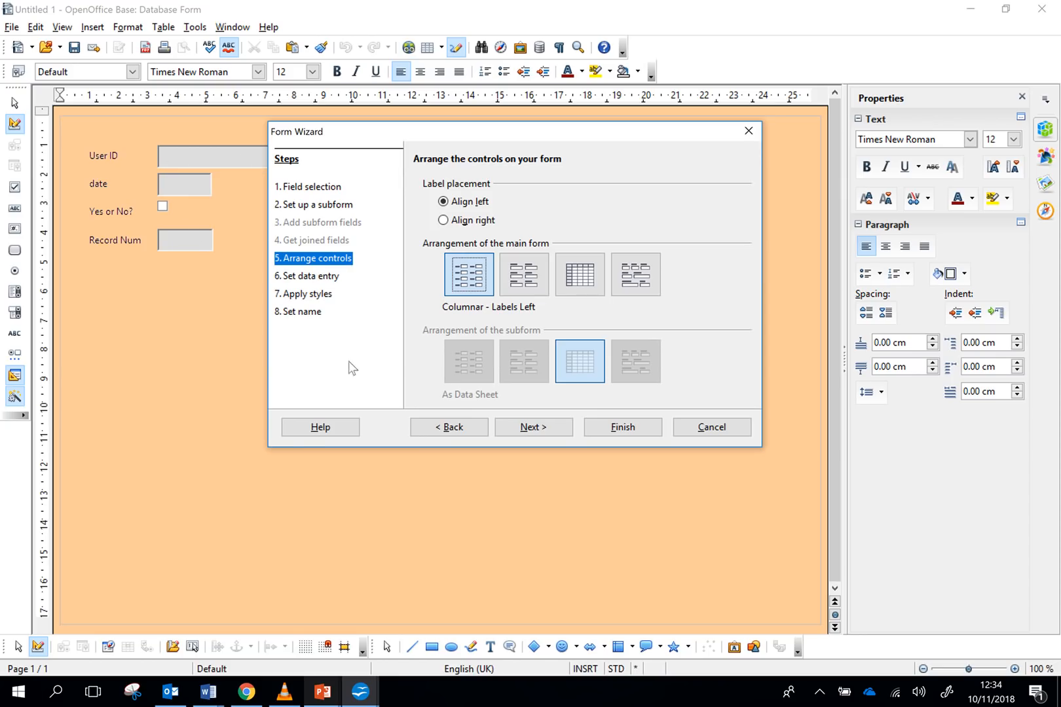
click(556, 430)
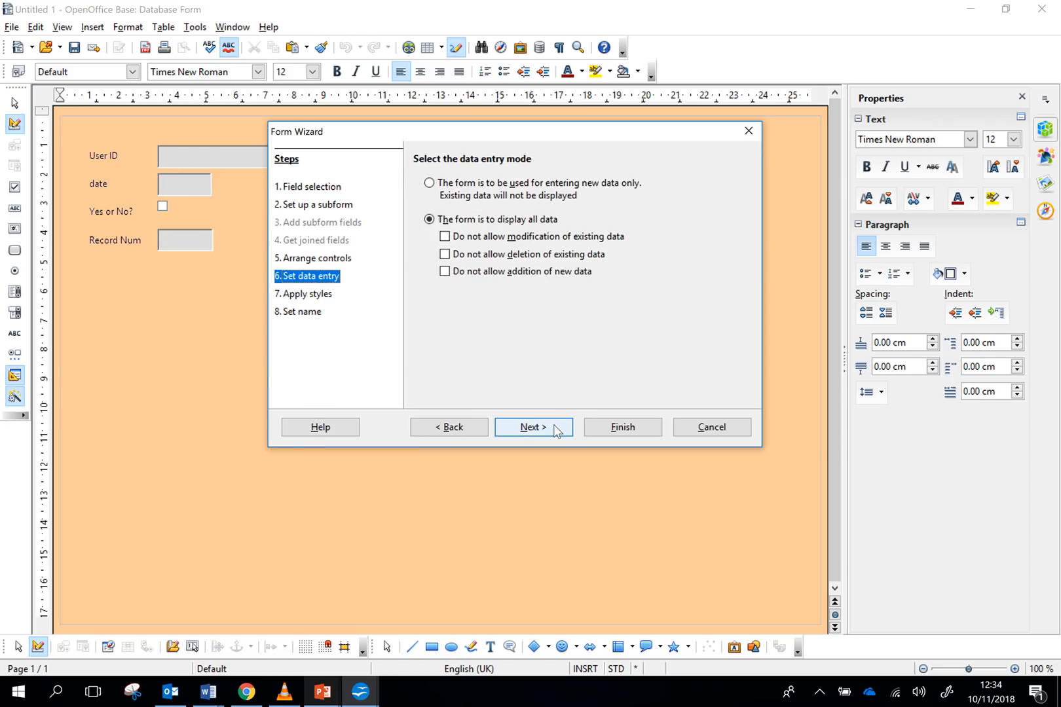
click(556, 429)
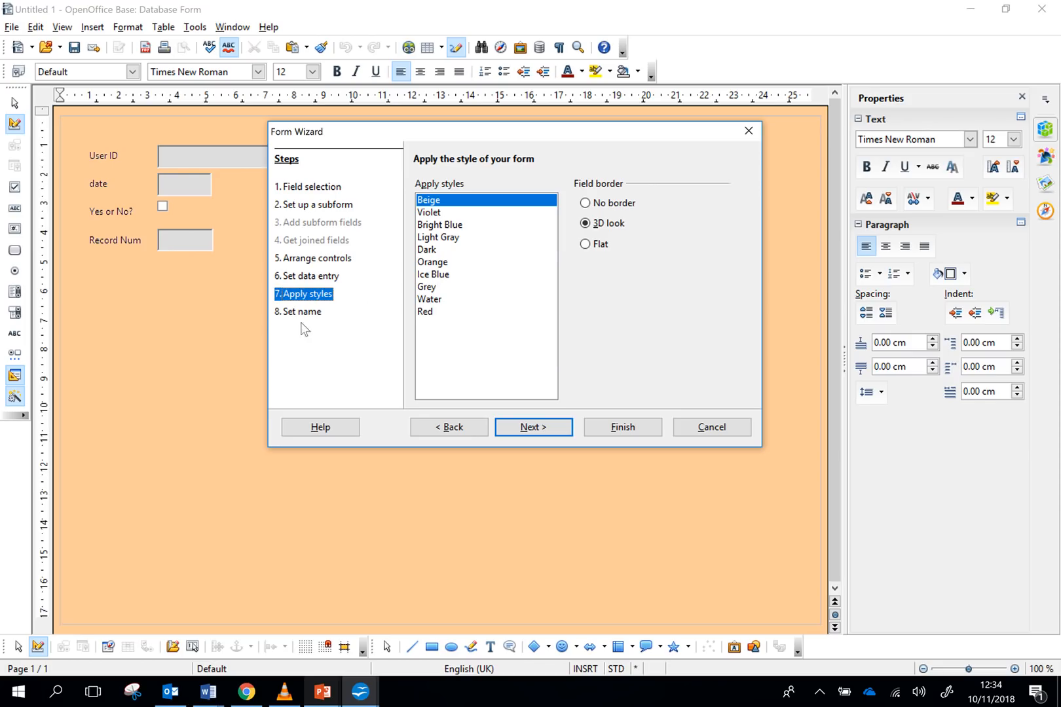
Step: Apply the Ice Blue style and finish the form under the name Table1, choosing to work with the form
click(431, 276)
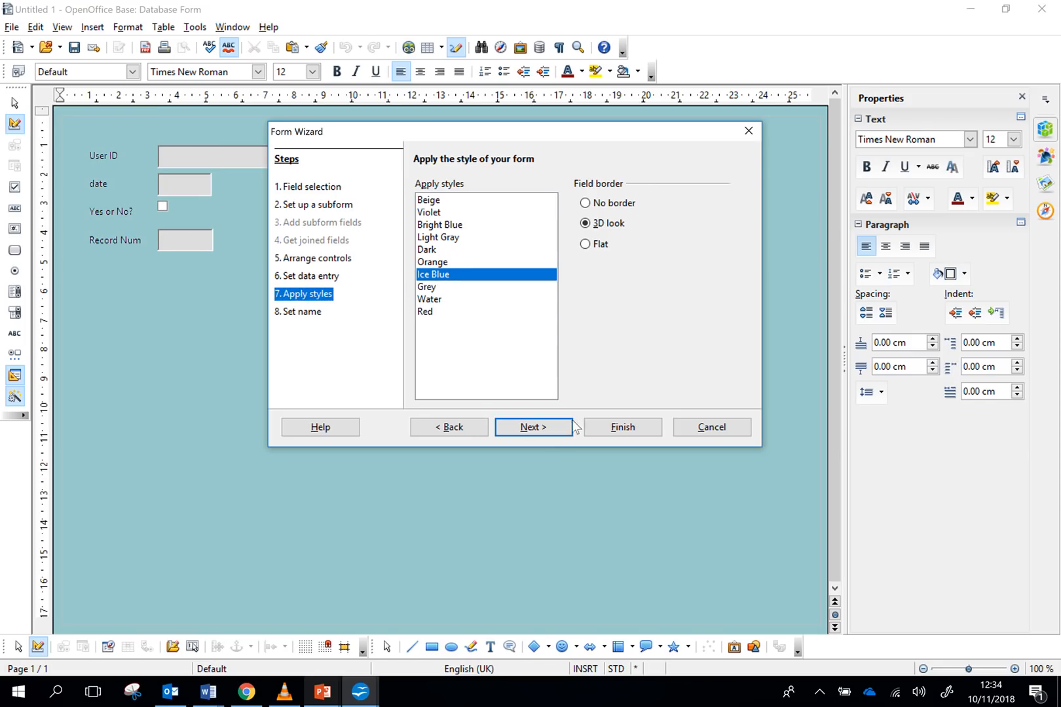
click(541, 427)
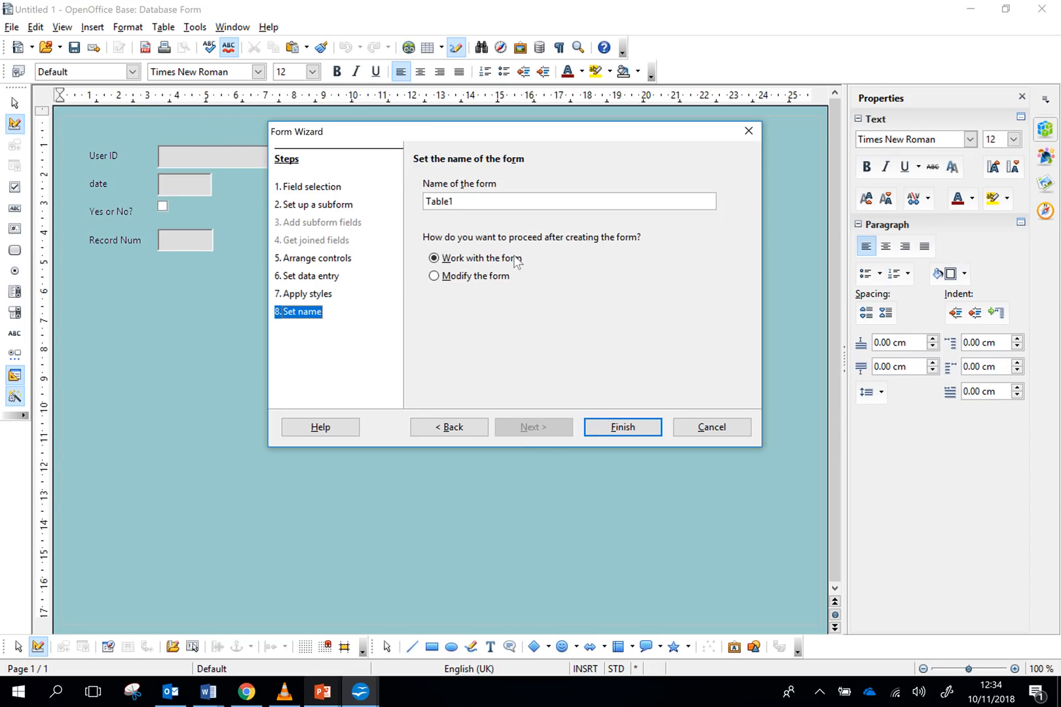
click(623, 429)
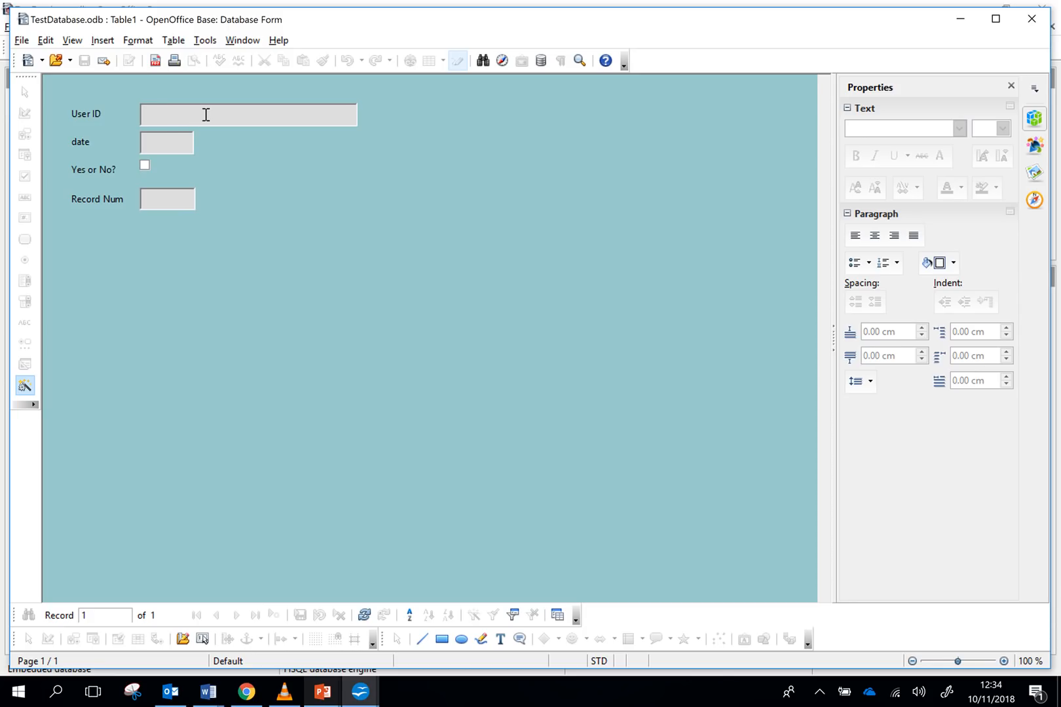
Step: Fill in the user ID, the date 10/11/18 and a ticked Yes or No? in the form, and try to start a new record
drag(433, 23, 739, 66)
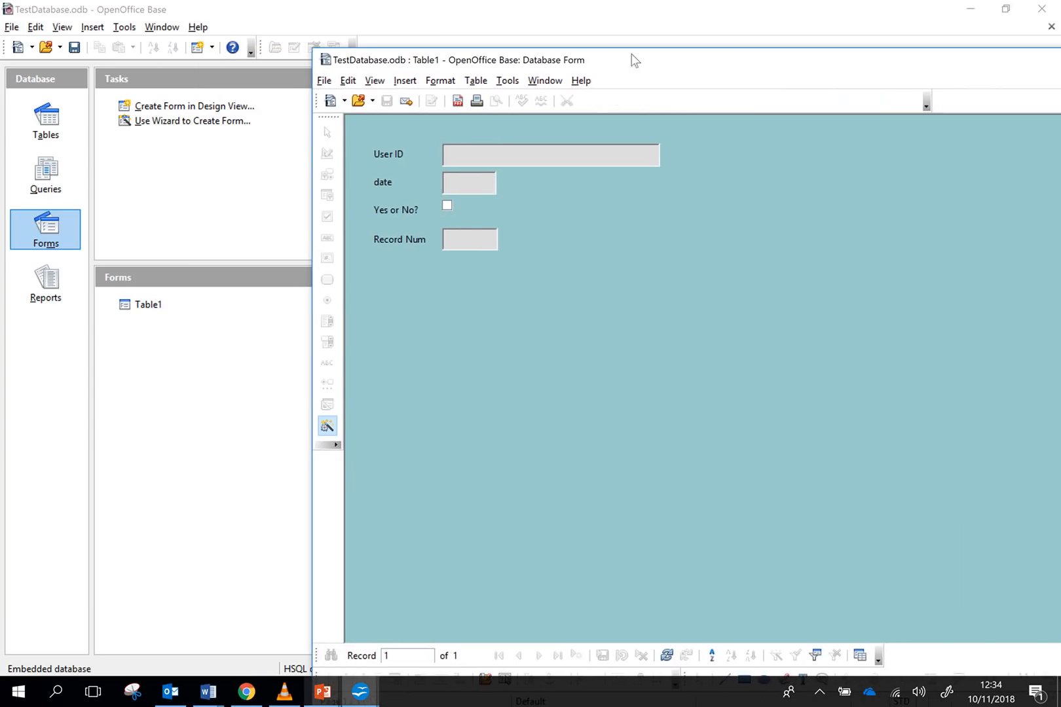
drag(634, 61, 464, 31)
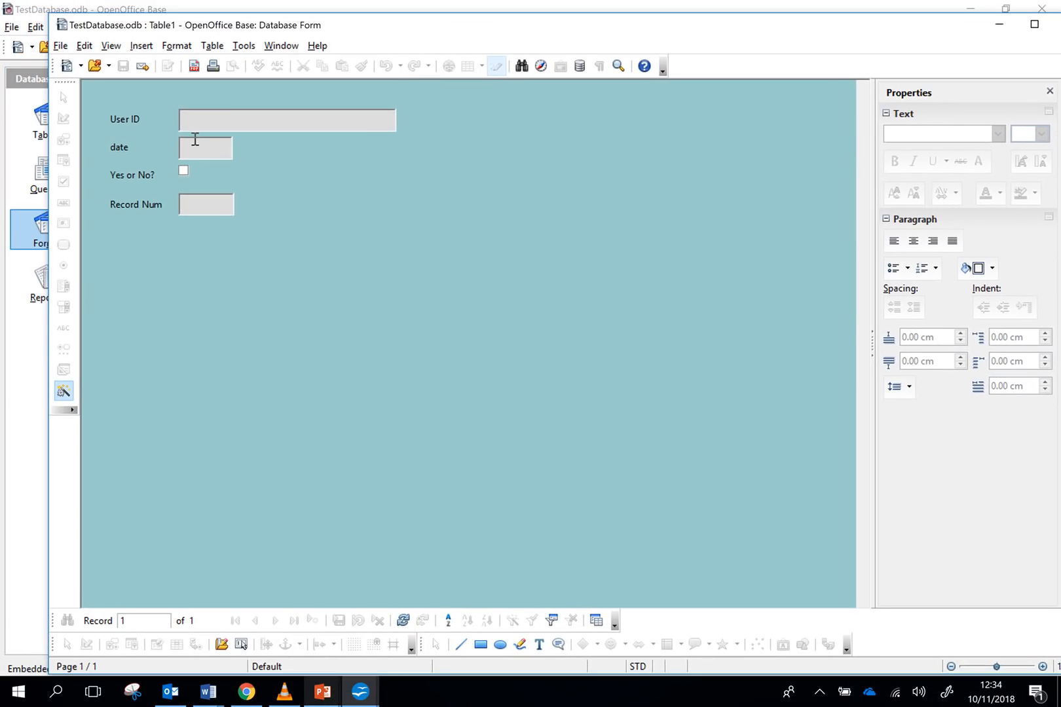
click(228, 120)
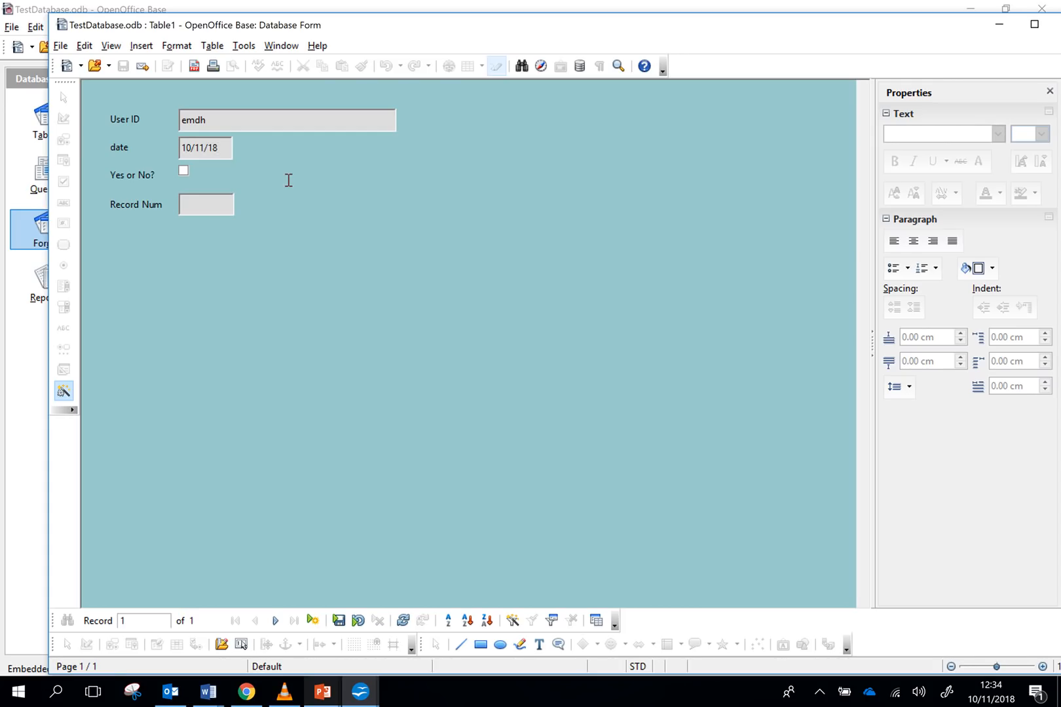
click(184, 171)
click(314, 622)
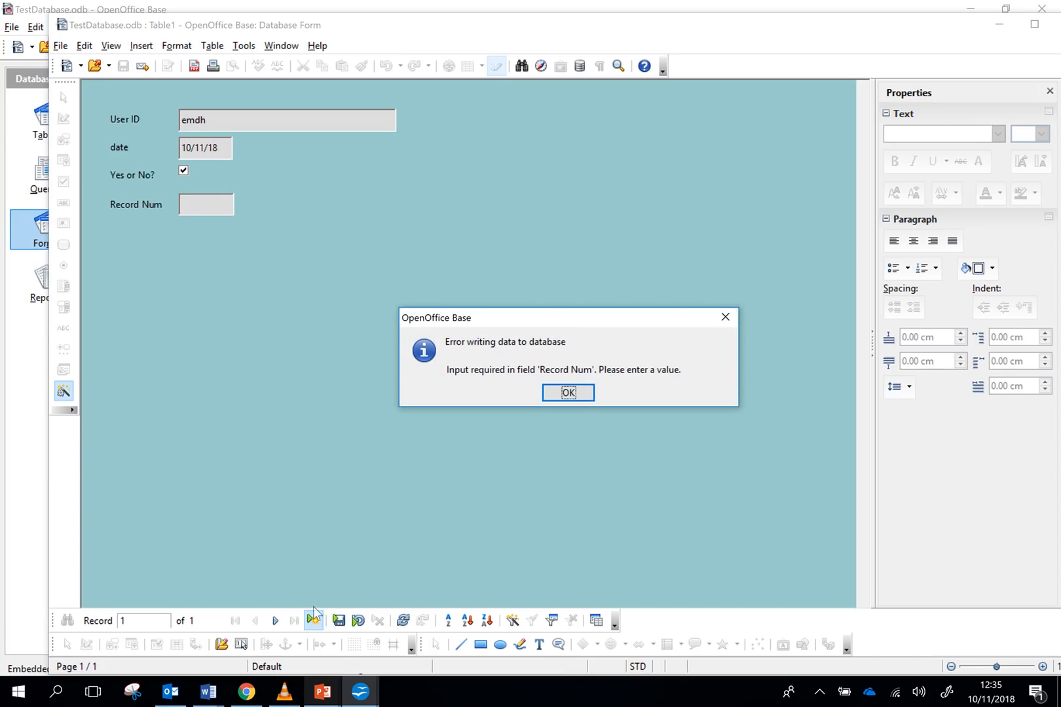
click(569, 393)
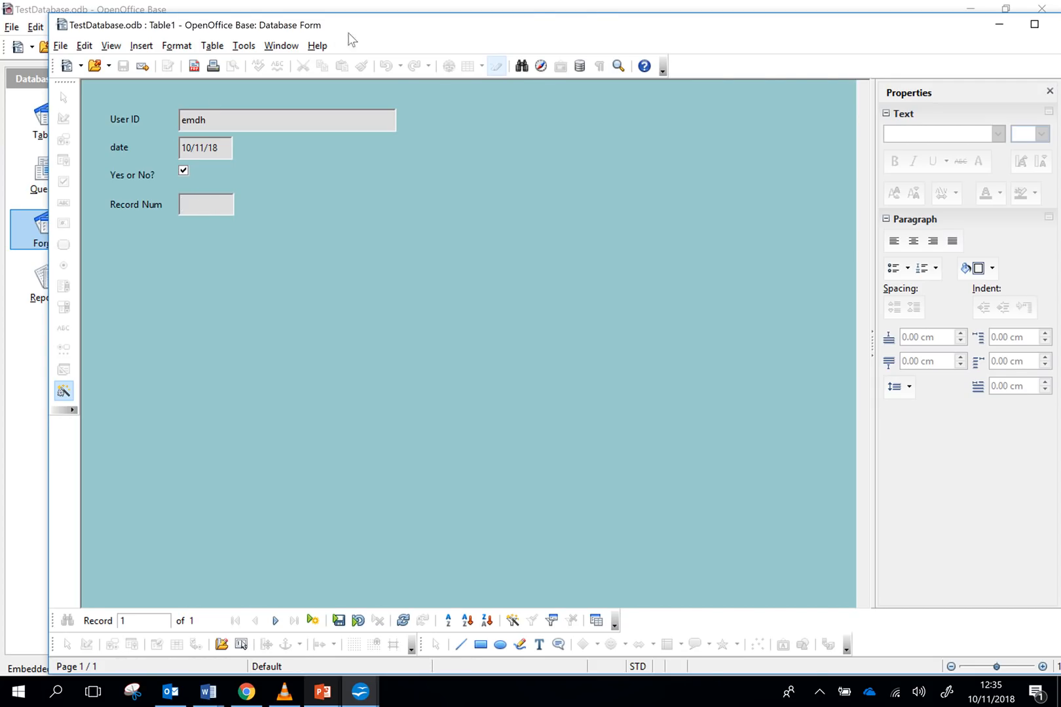
Step: Reopen the Table1 table design, set AutoValue to Yes for the Record Num field, and save and close the design
drag(347, 32, 683, 35)
click(277, 176)
click(56, 128)
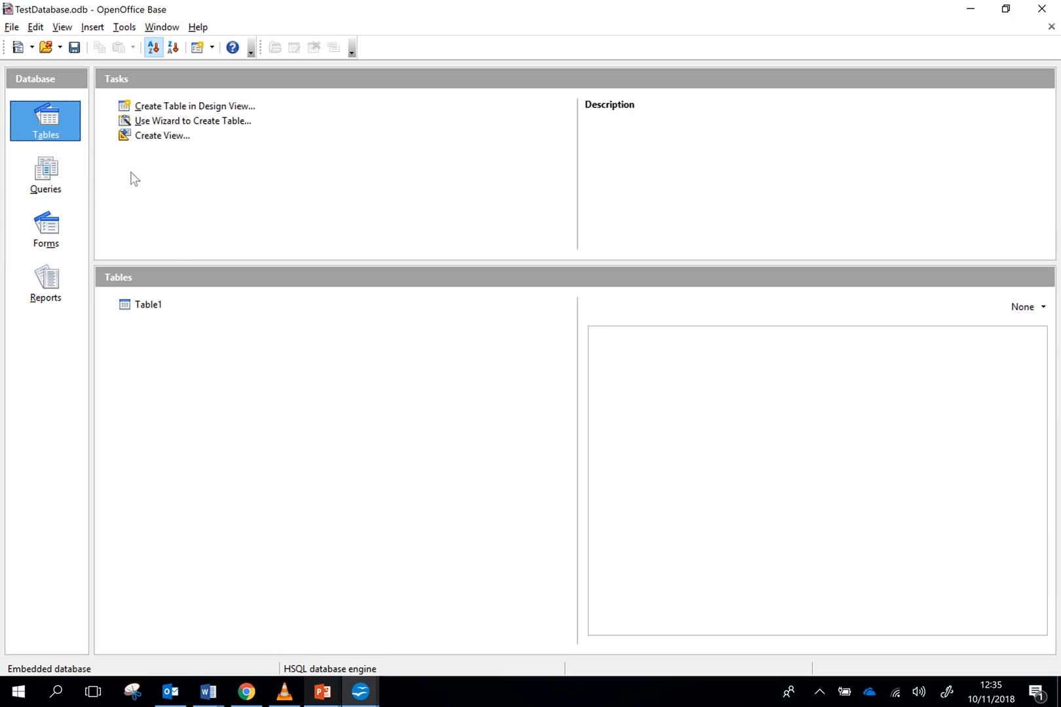
right_click(143, 311)
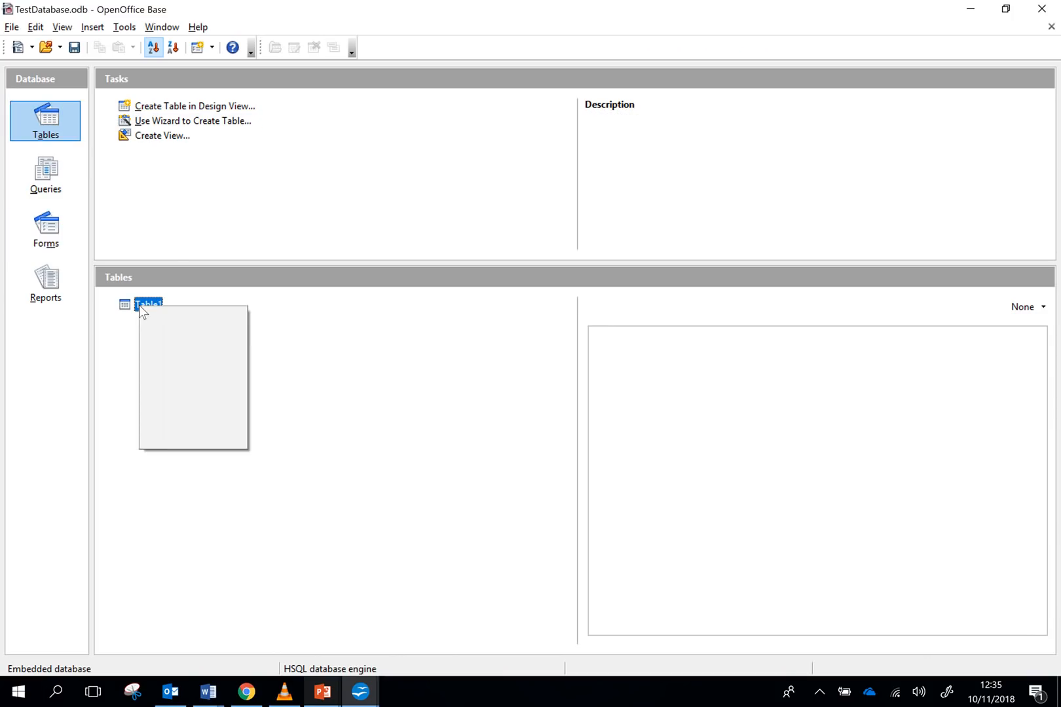
click(169, 372)
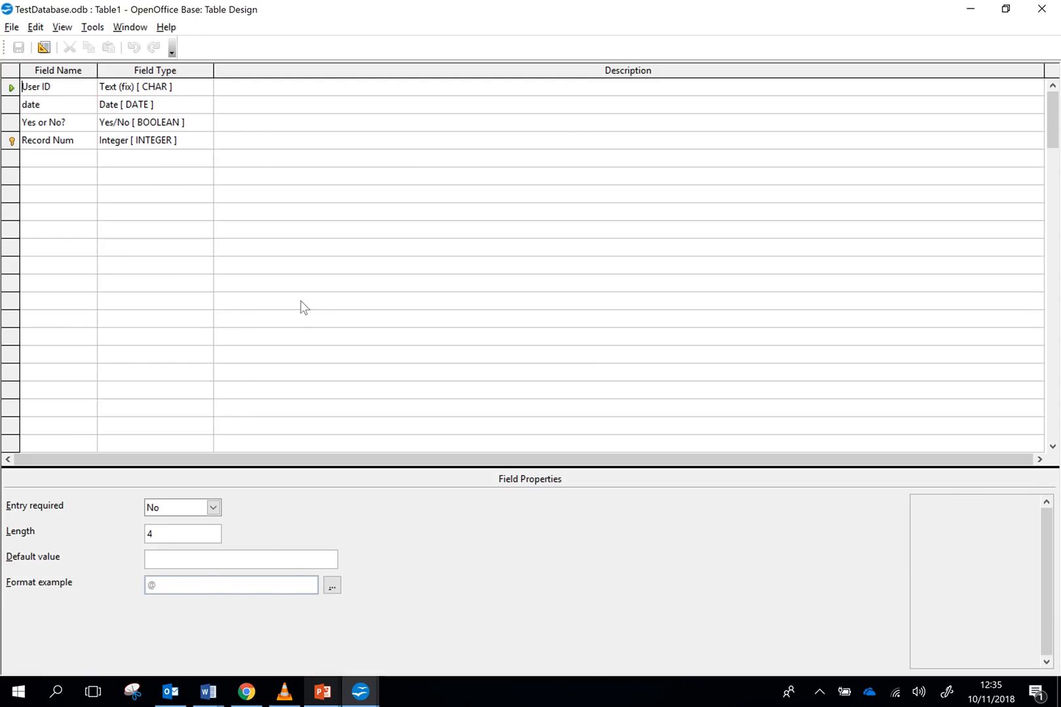
click(66, 140)
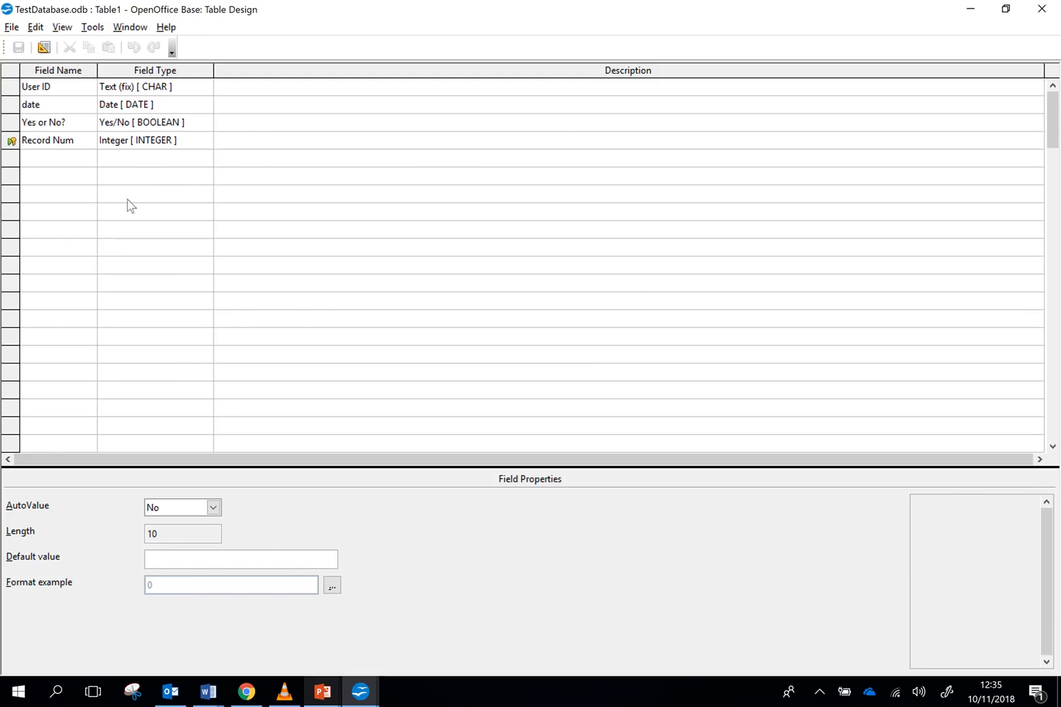
click(214, 507)
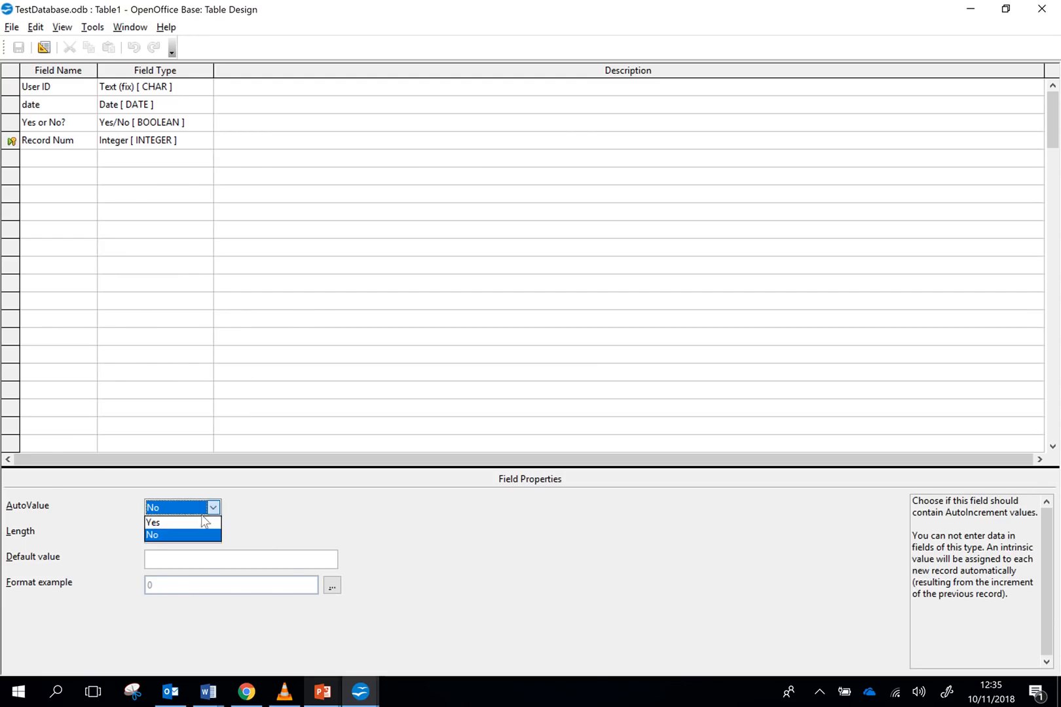
click(183, 525)
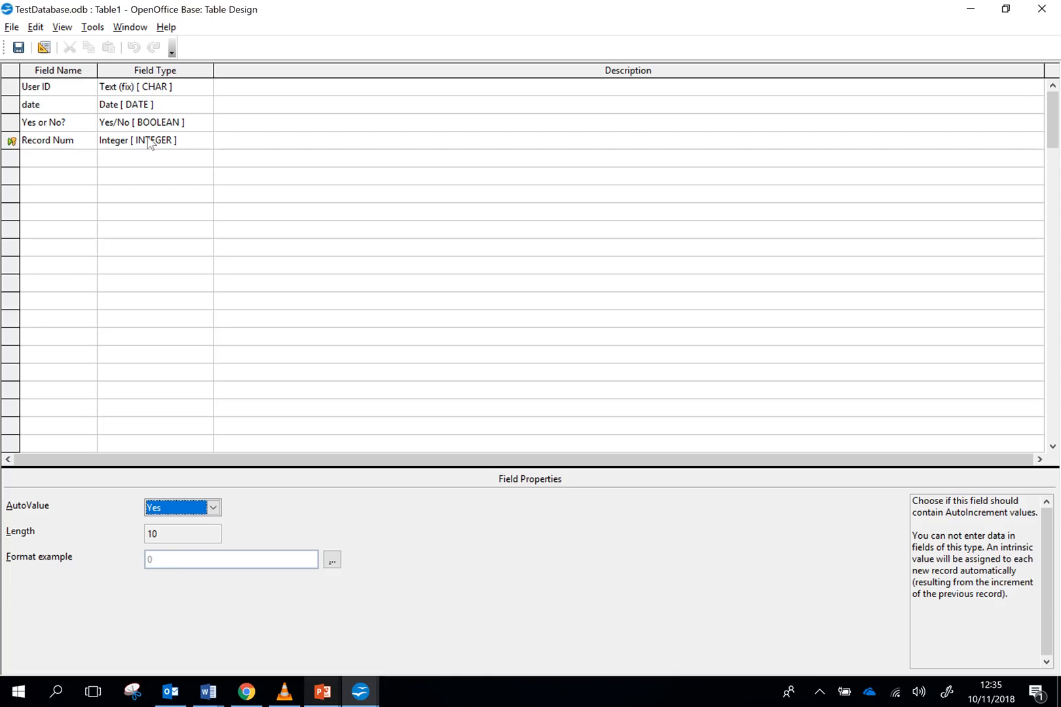
click(19, 47)
click(1042, 9)
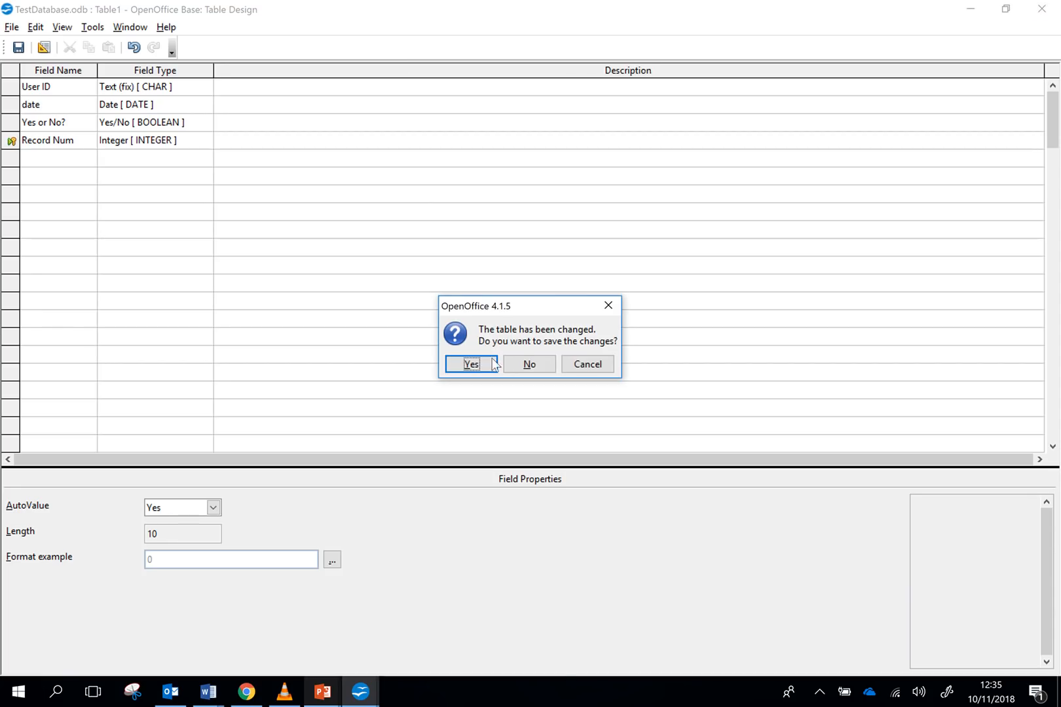
click(471, 363)
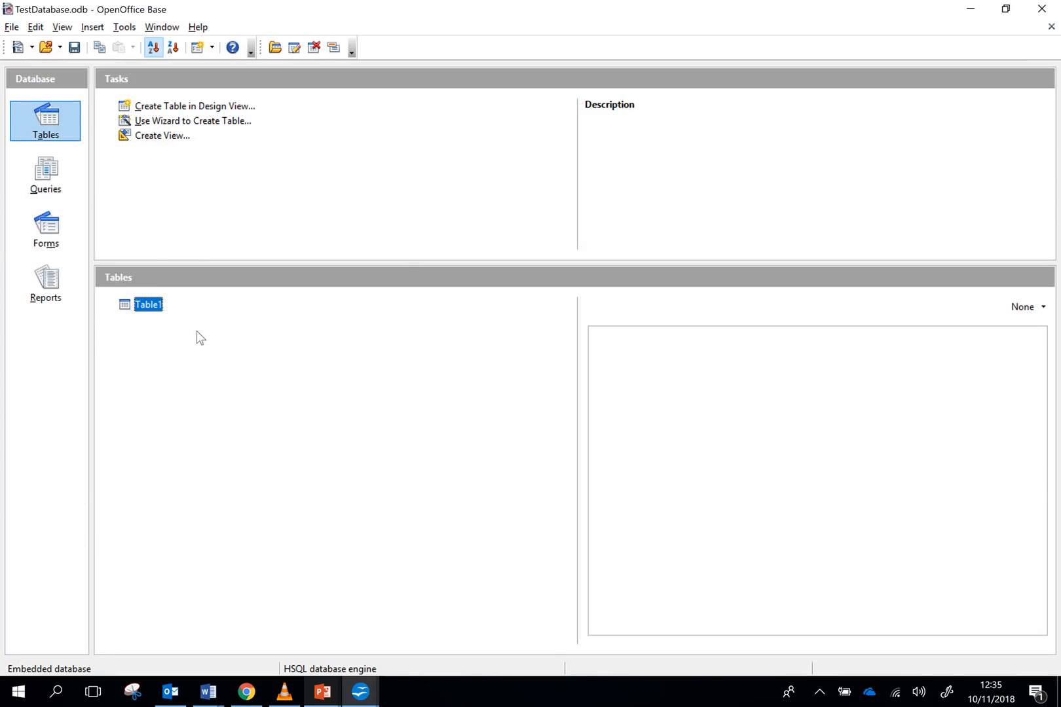
Step: Return to the open Table1 form and try again to move on to a new record with Record Num left empty
click(45, 230)
click(159, 308)
double_click(159, 307)
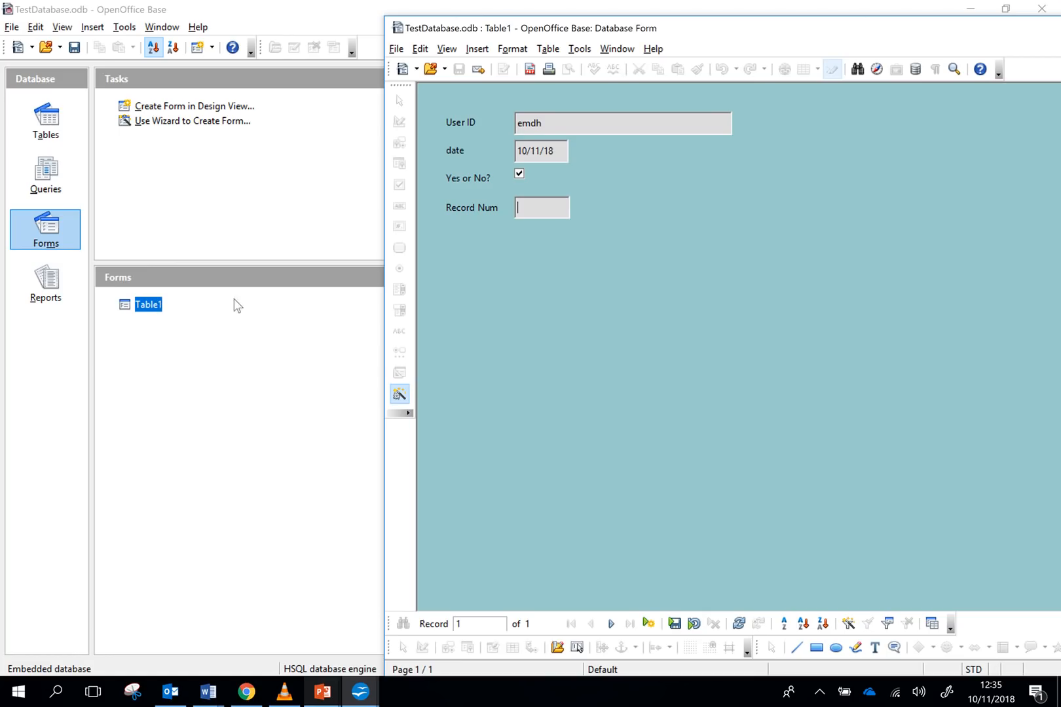
click(648, 623)
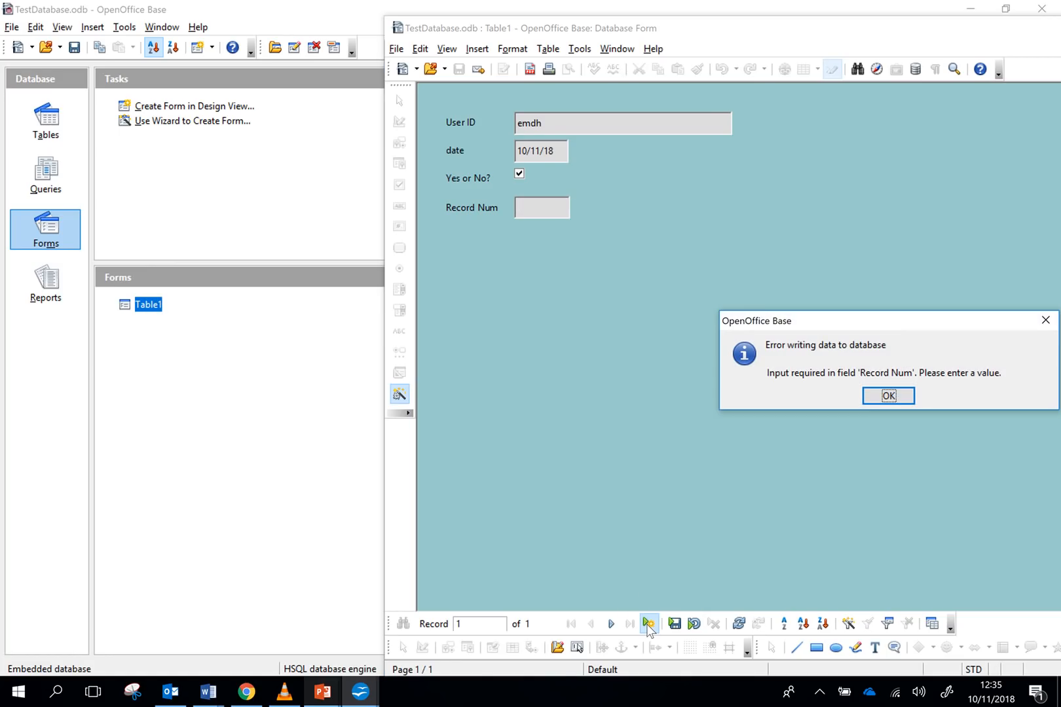
click(888, 396)
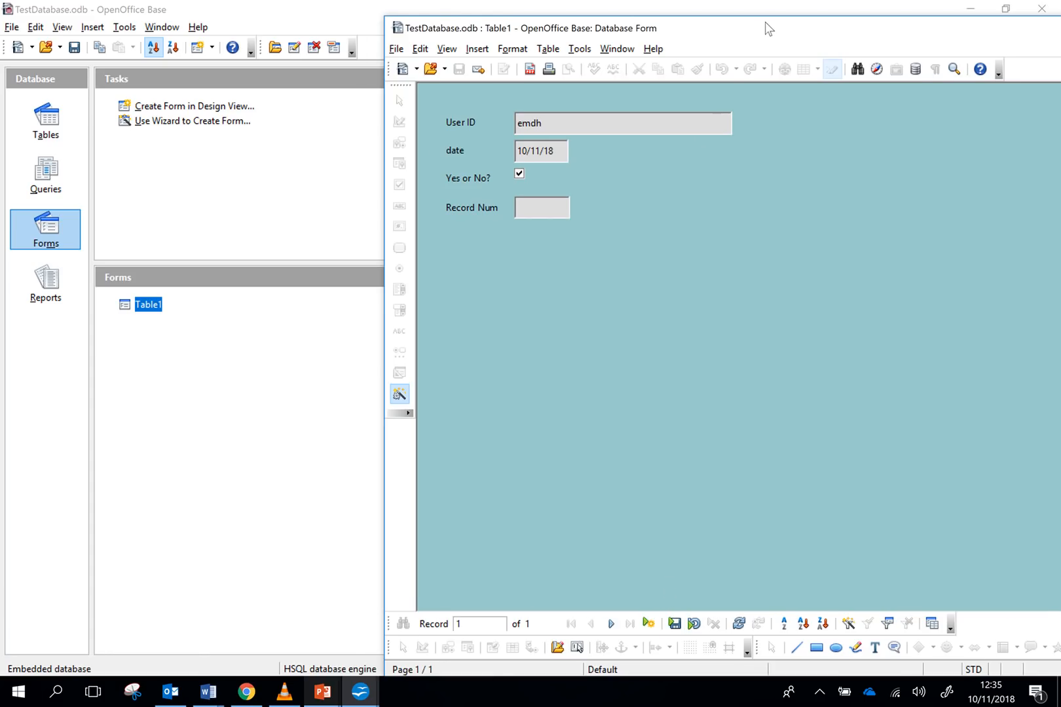
Step: Close the Table1 form and discard the unsaved record changes
drag(769, 28, 469, 17)
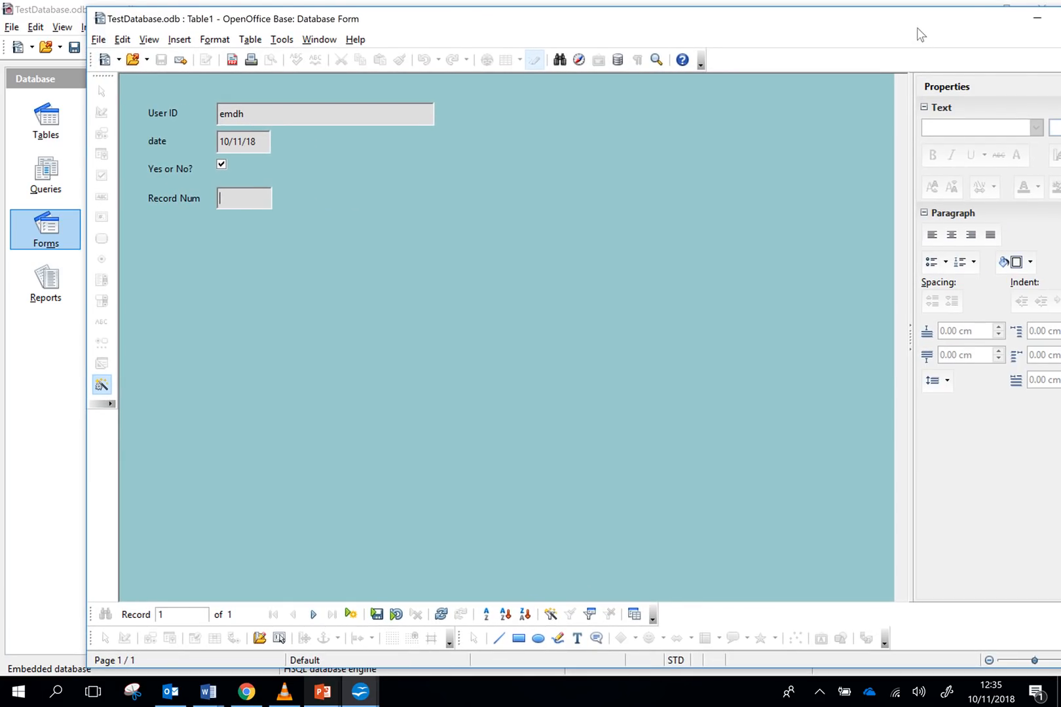
click(1006, 22)
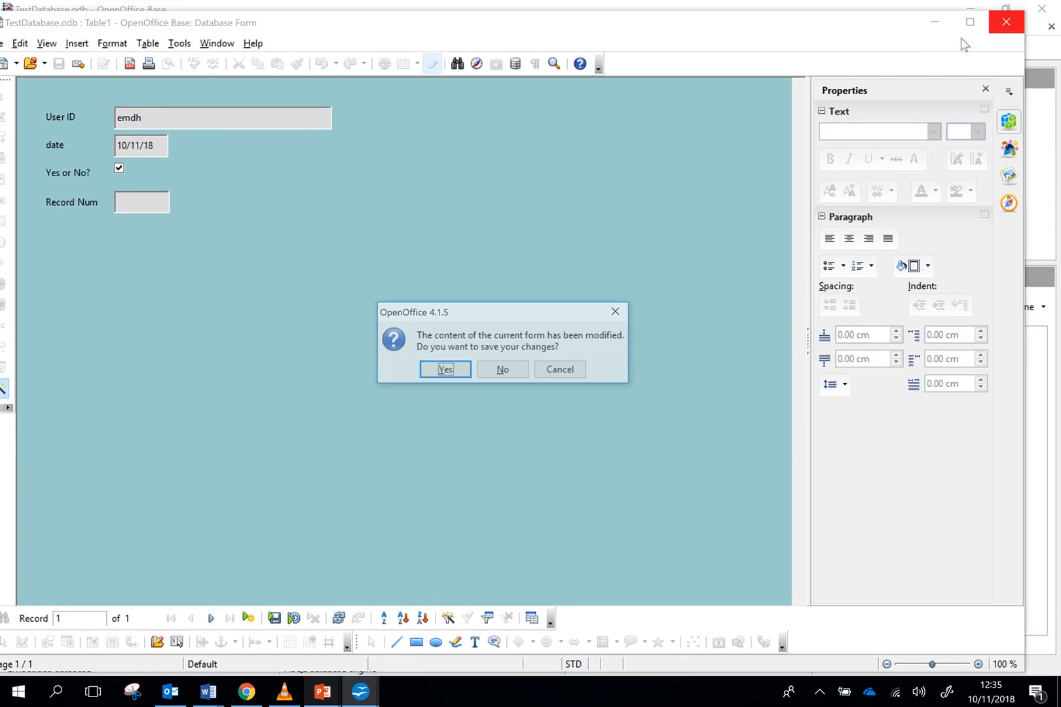
click(504, 371)
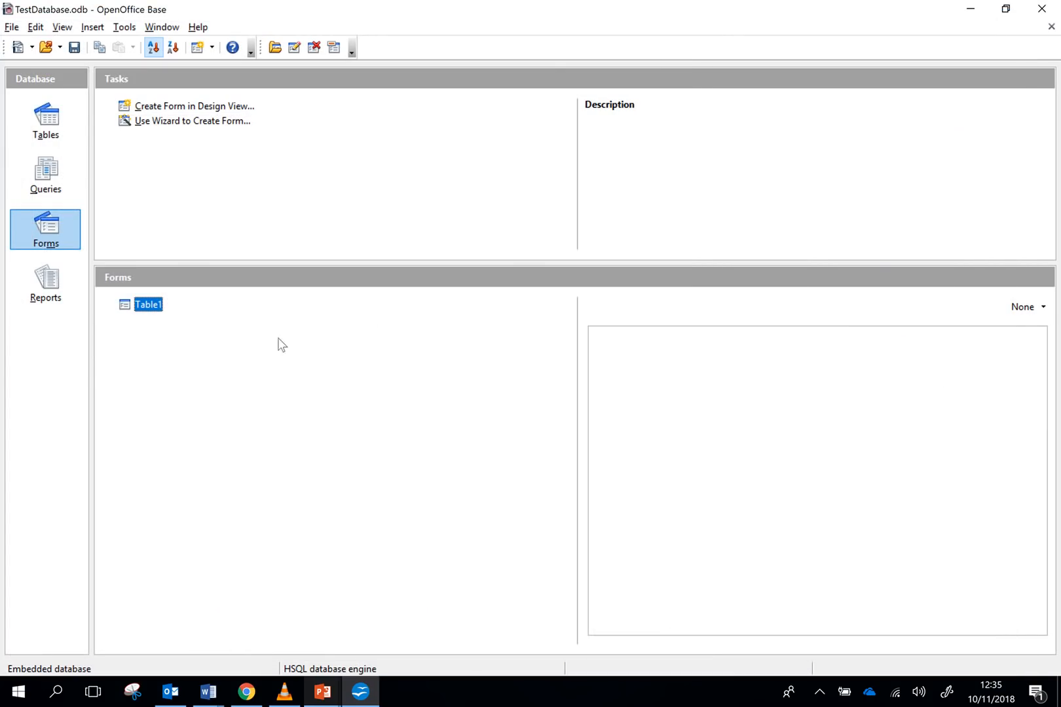
Step: Open the Table1 form, save a record with User ID qwer, date 10/11/18 and Yes or No? ticked, and return to that record
right_click(154, 305)
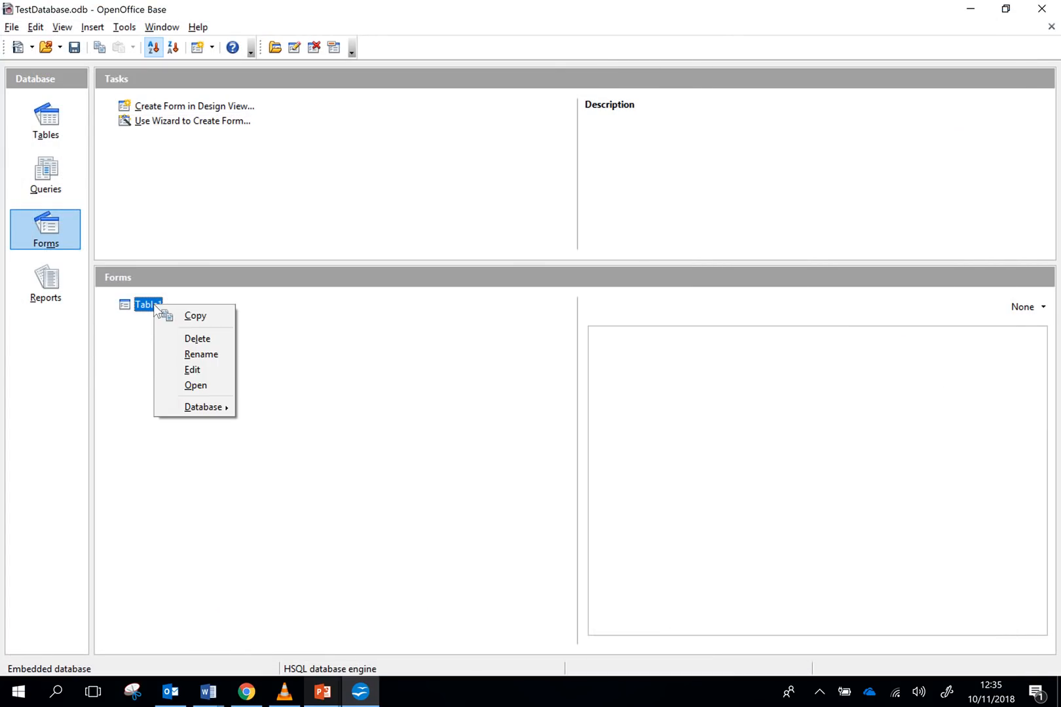
click(200, 385)
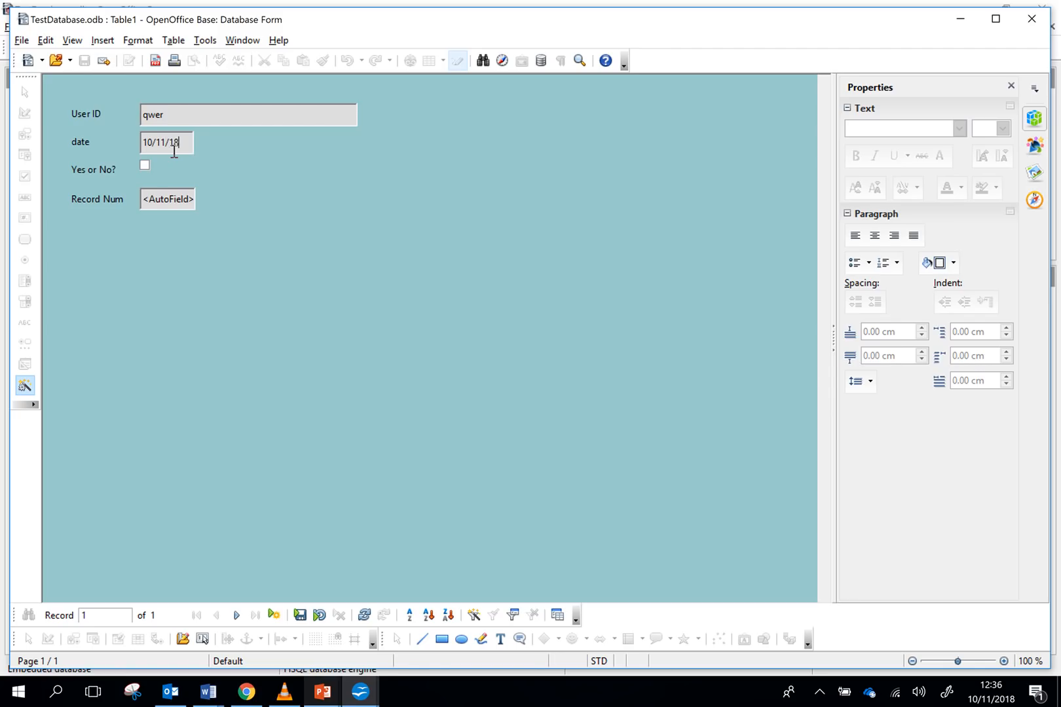
click(145, 166)
click(274, 616)
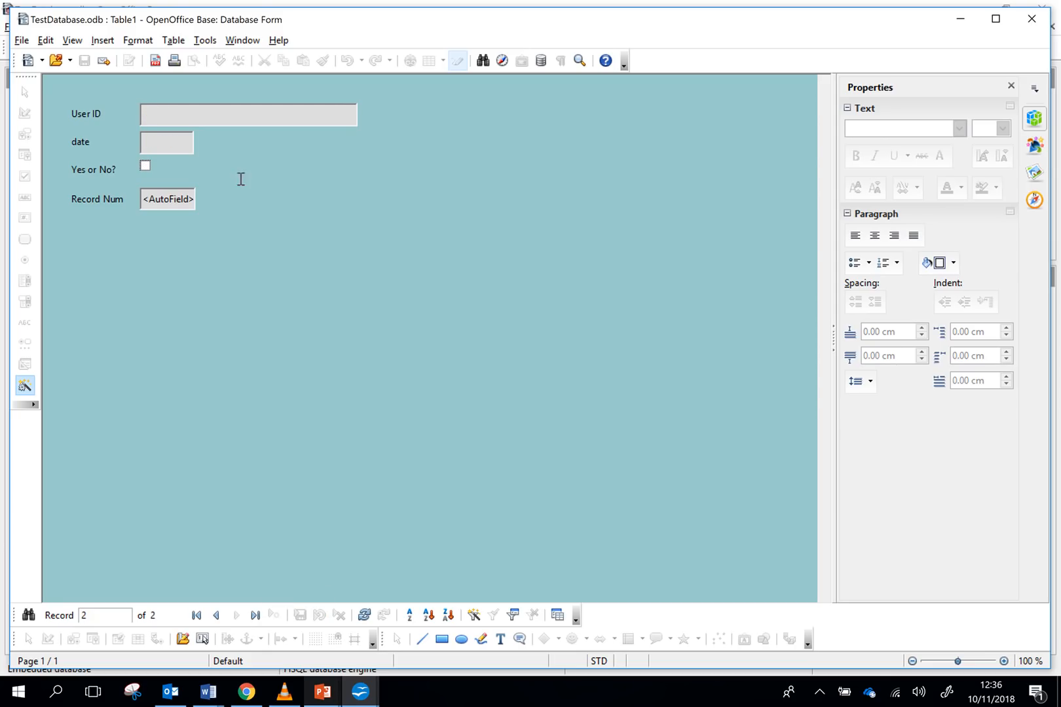
click(217, 616)
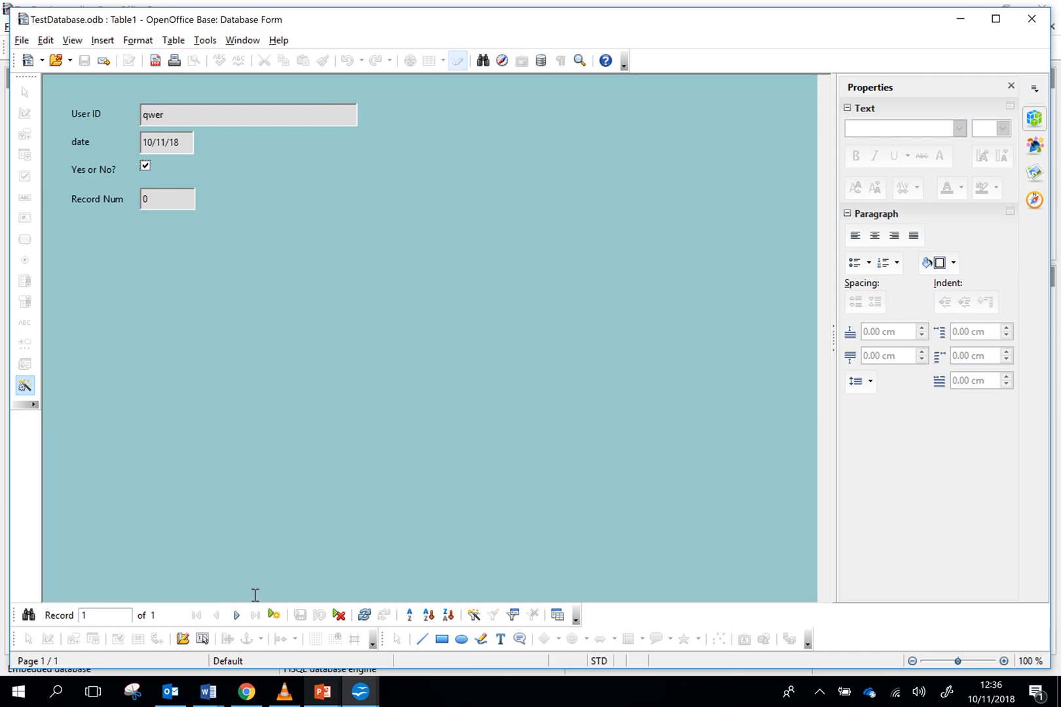
Step: Fill in a second record with User ID ashdf and date 10/11/18, and try to start a new record
click(237, 616)
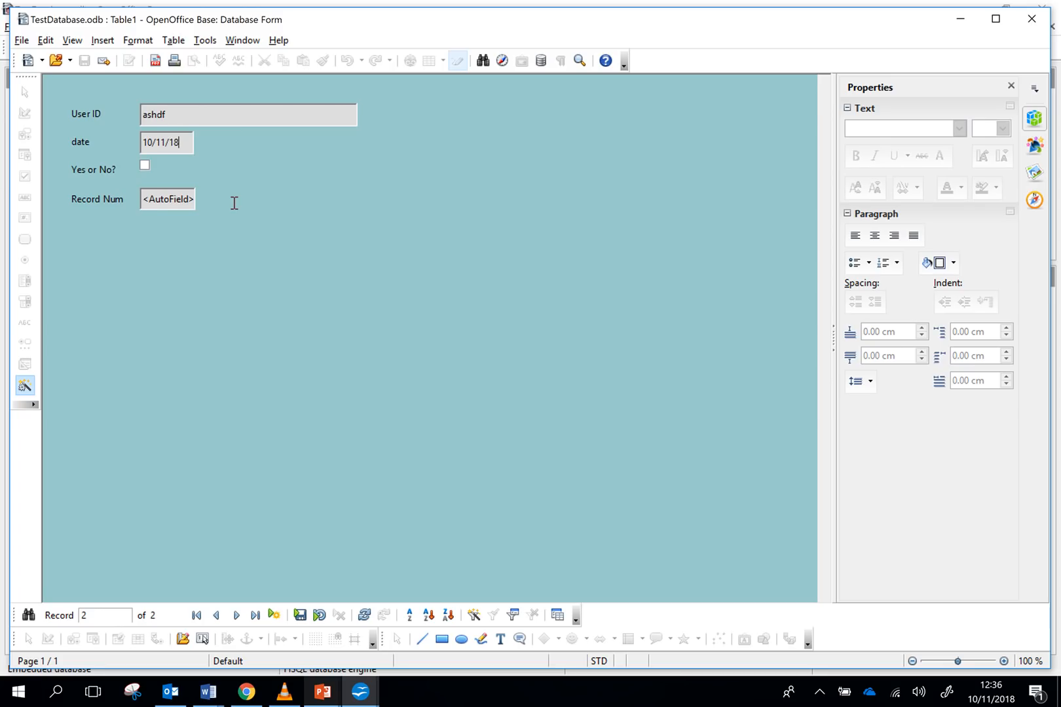
click(275, 615)
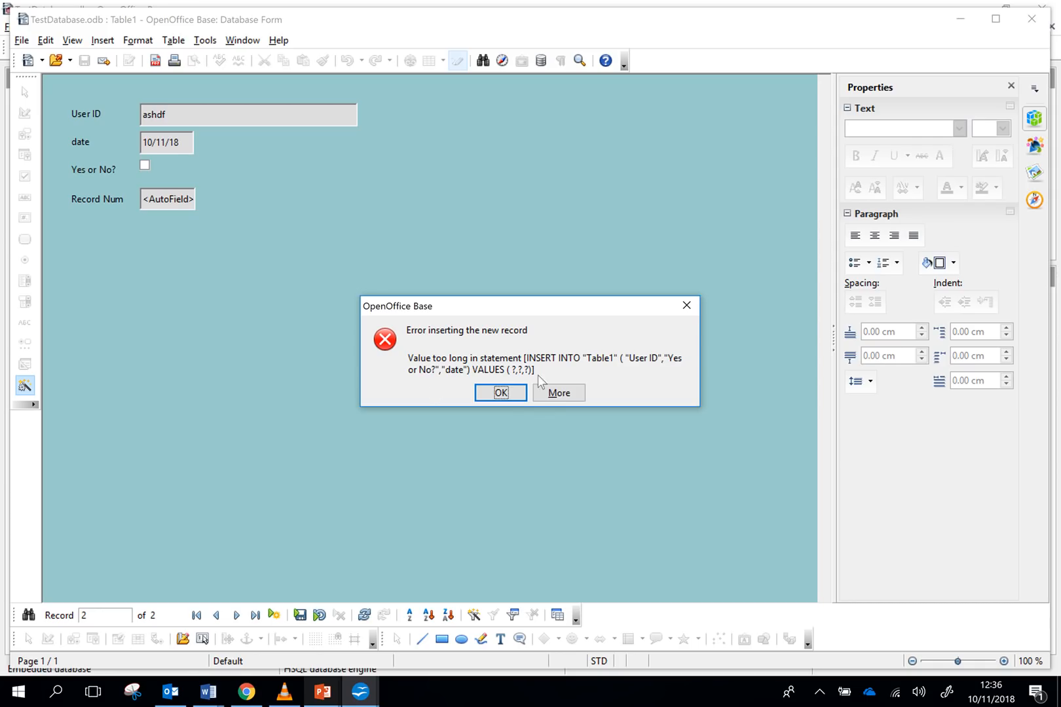
click(500, 393)
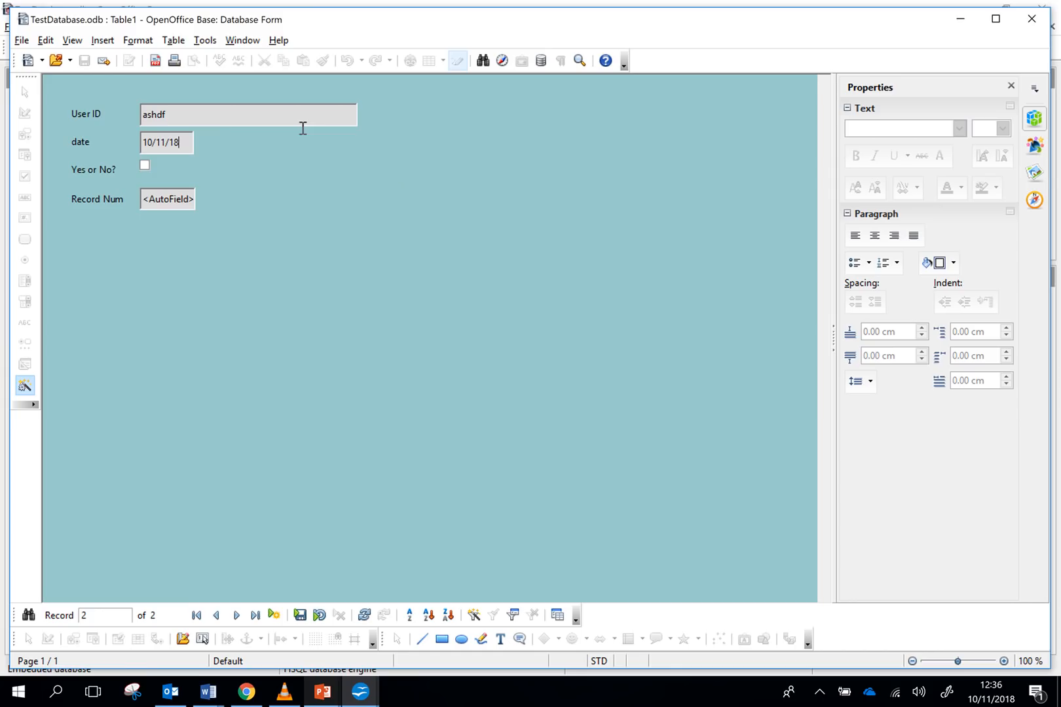
Step: Shorten the second record's User ID to ashd and move on to a new record
click(218, 105)
key(BackSpace)
click(274, 615)
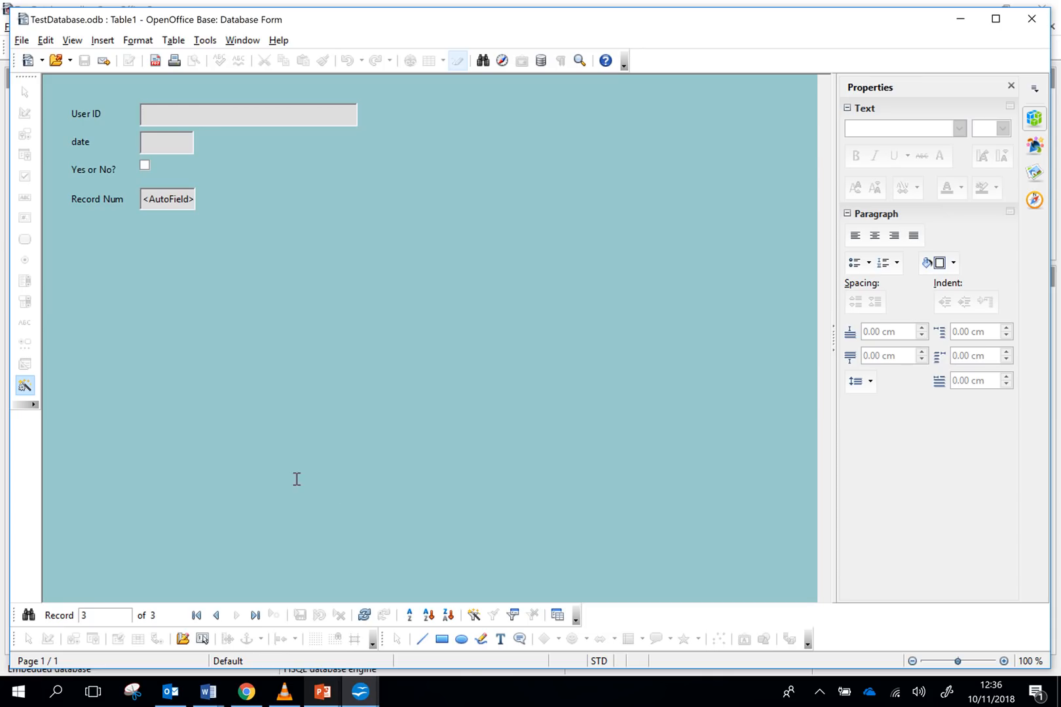
Step: Browse back and forth through the two saved records to check their Record Num values
click(217, 615)
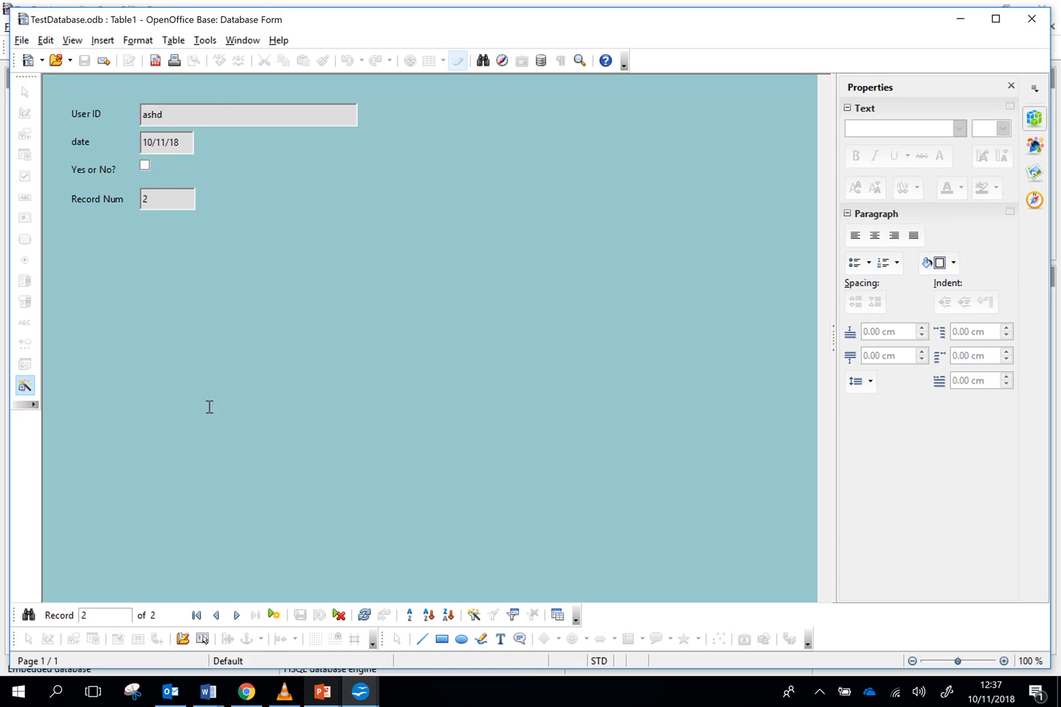
click(216, 615)
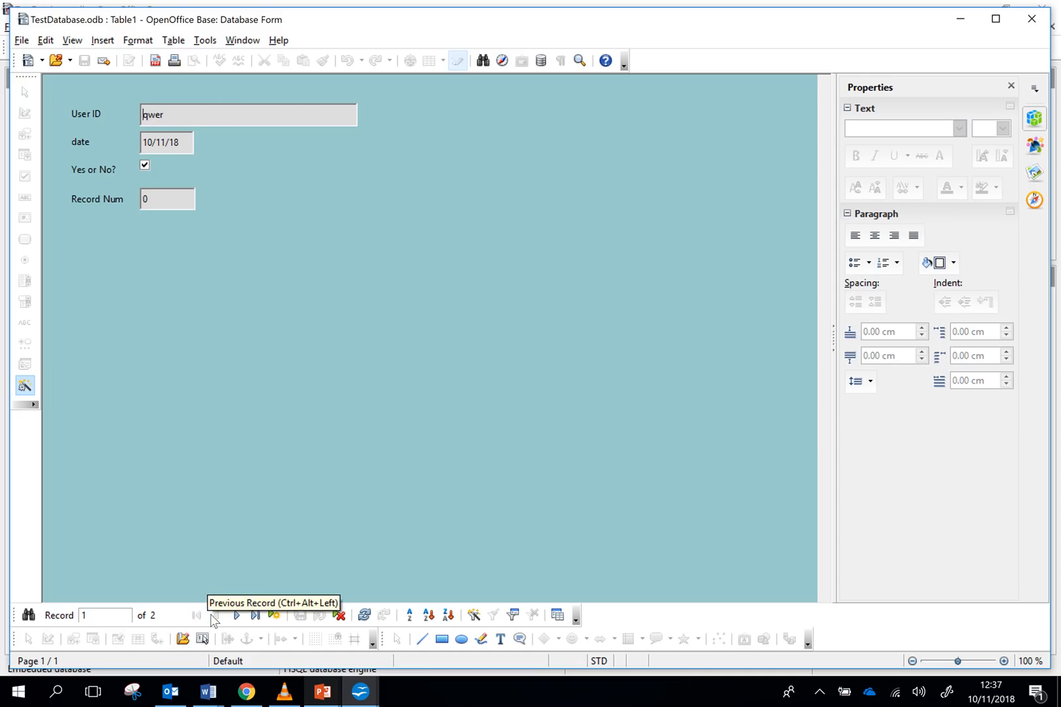
click(234, 616)
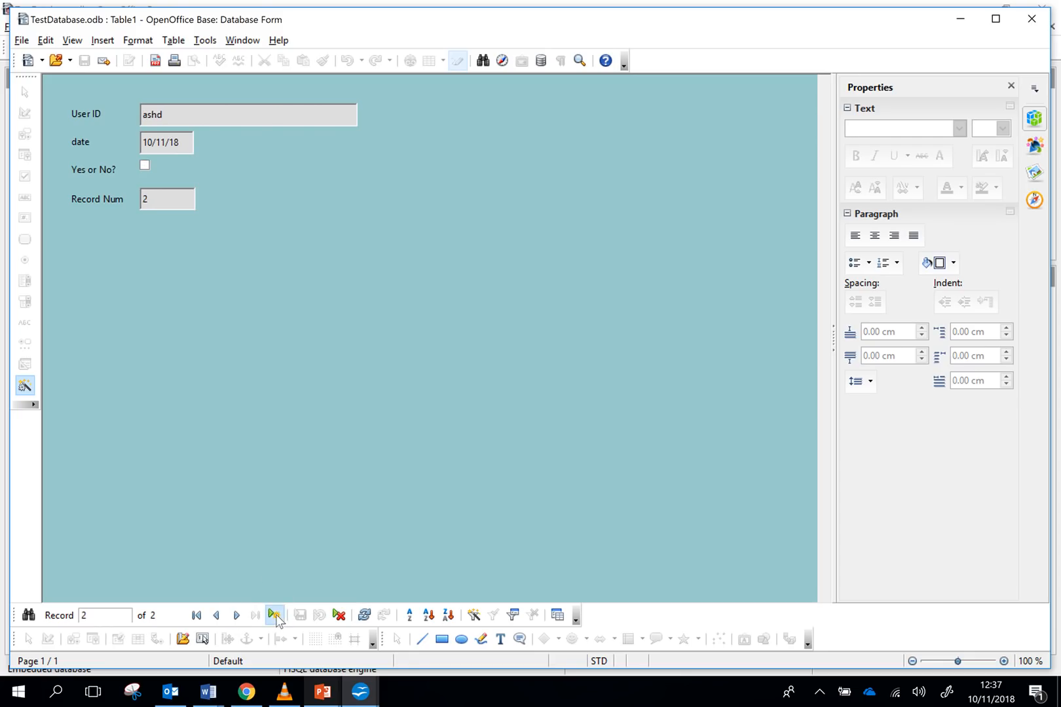
Step: Add and save a third record with User ID asdf, date 9/11/18 and Yes or No? ticked, and close the form
click(274, 616)
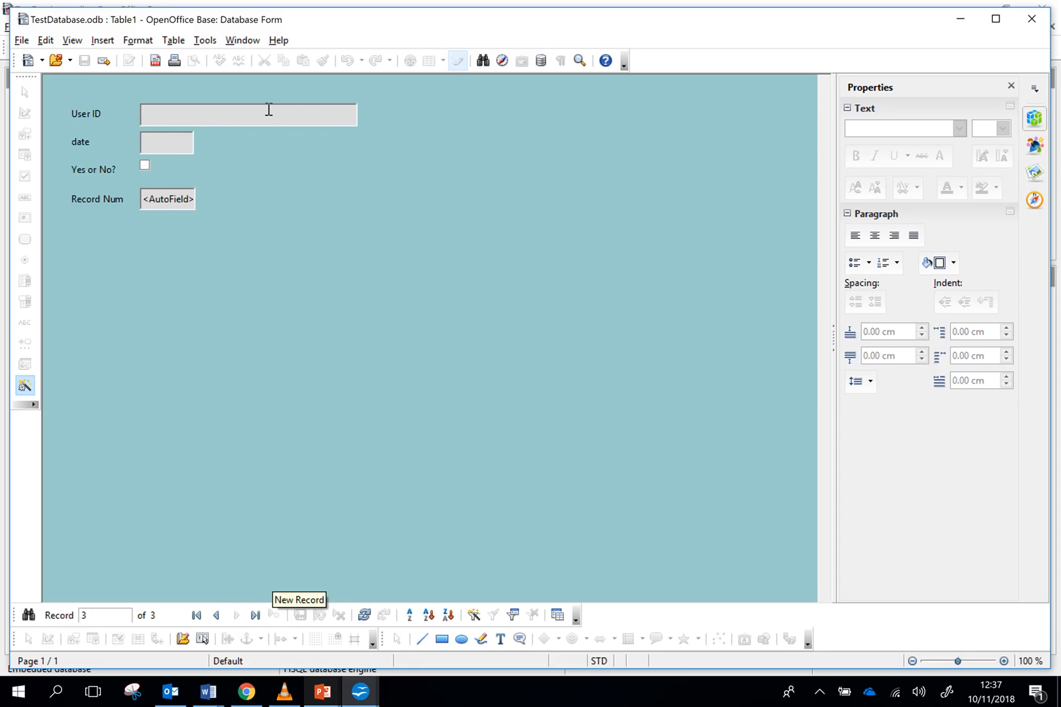
text(asdf)
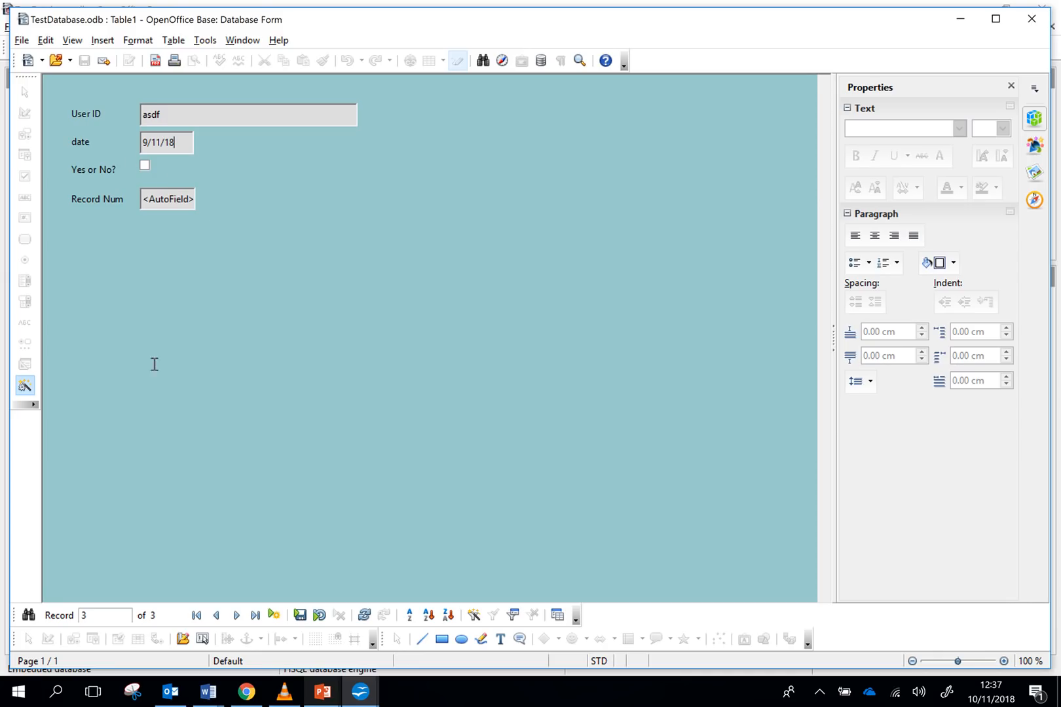
click(145, 166)
click(300, 615)
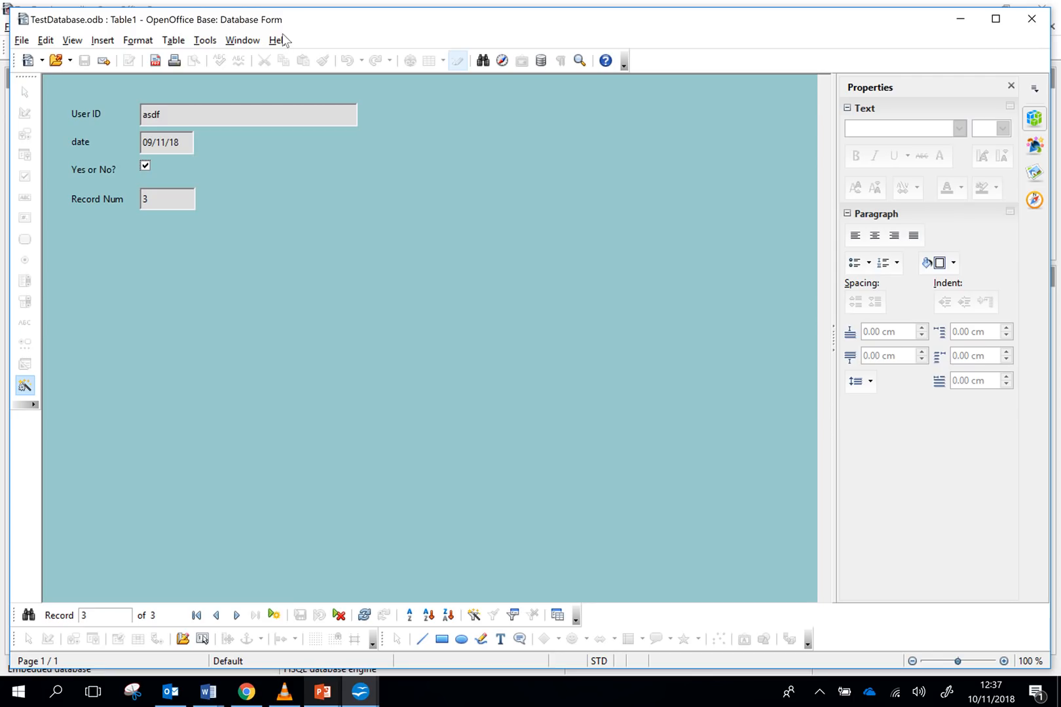
click(1032, 22)
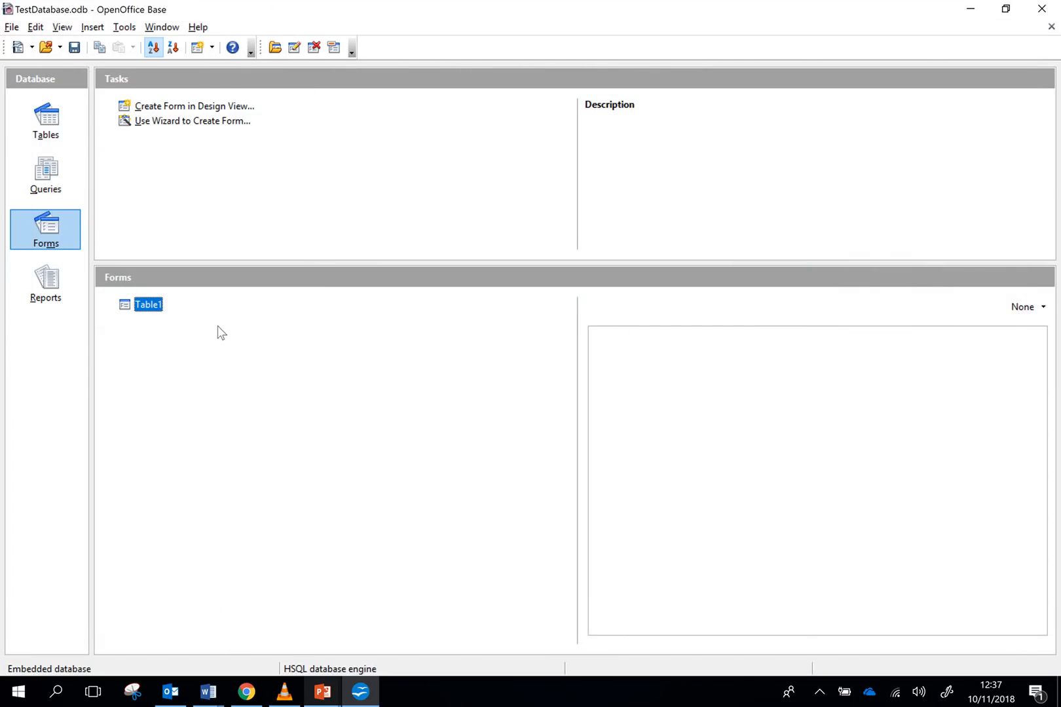
Step: Open the Table1 table data to check the records entered through the form, and close it
click(48, 120)
right_click(156, 306)
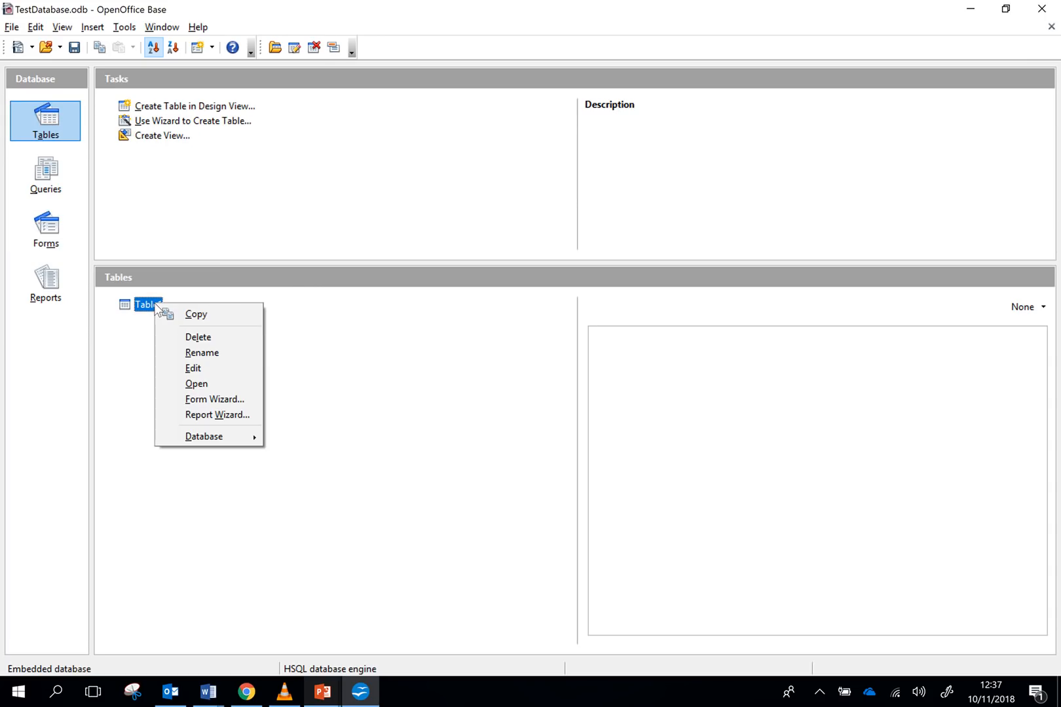
click(204, 384)
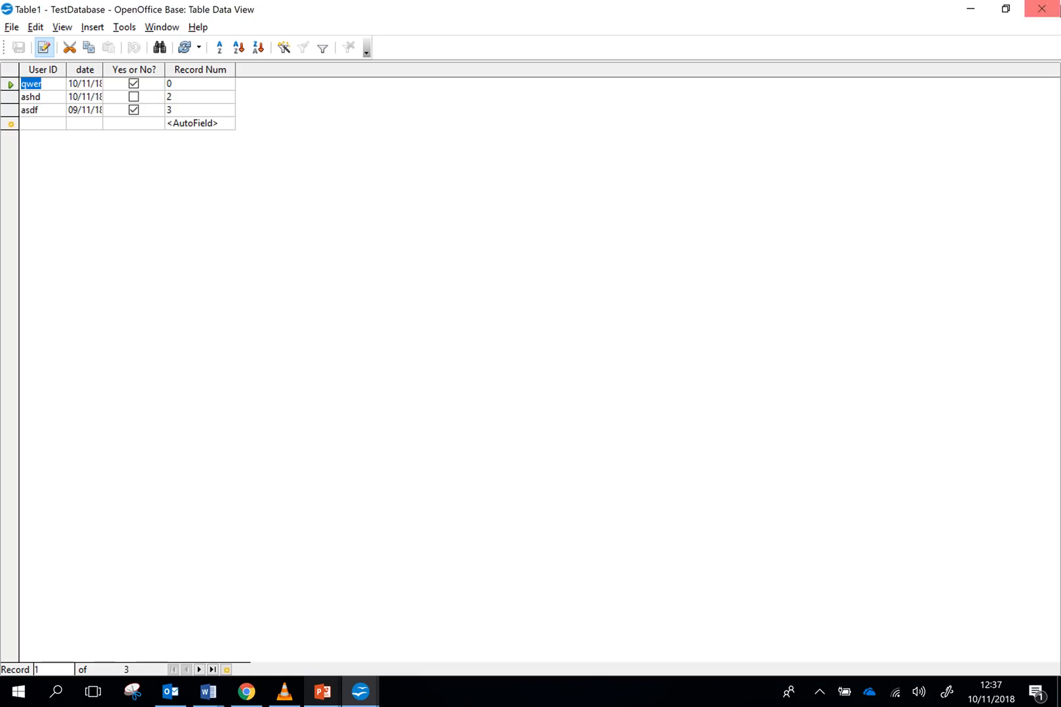
click(1042, 8)
Step: Reopen the Table1 form to view its data entry layout, and close it
click(41, 230)
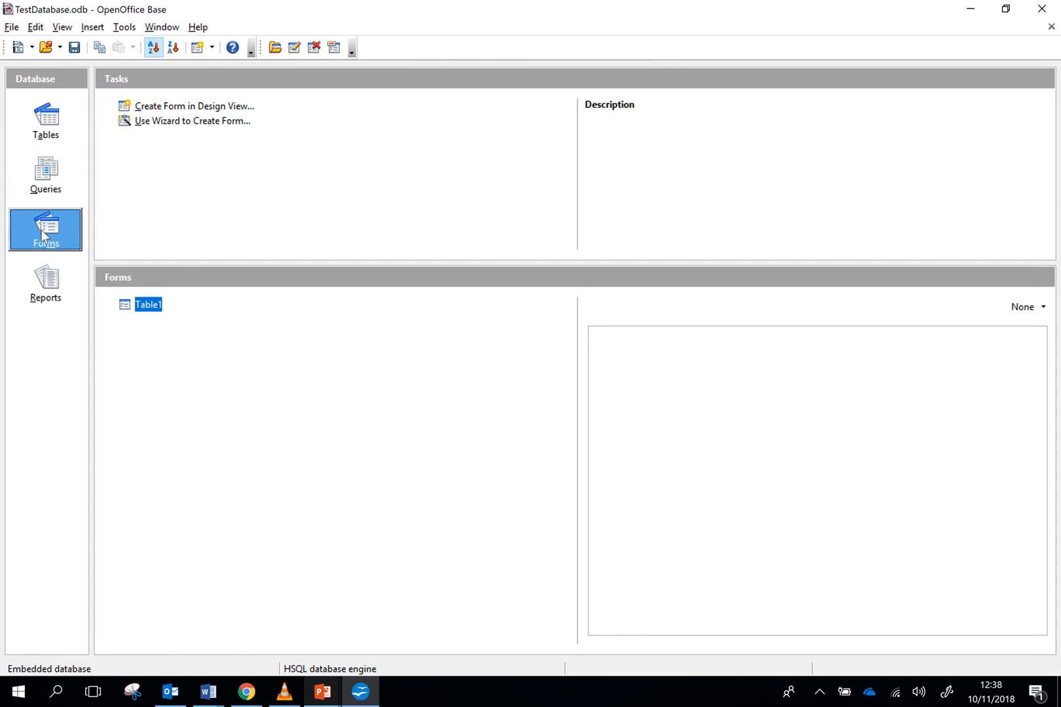
right_click(151, 307)
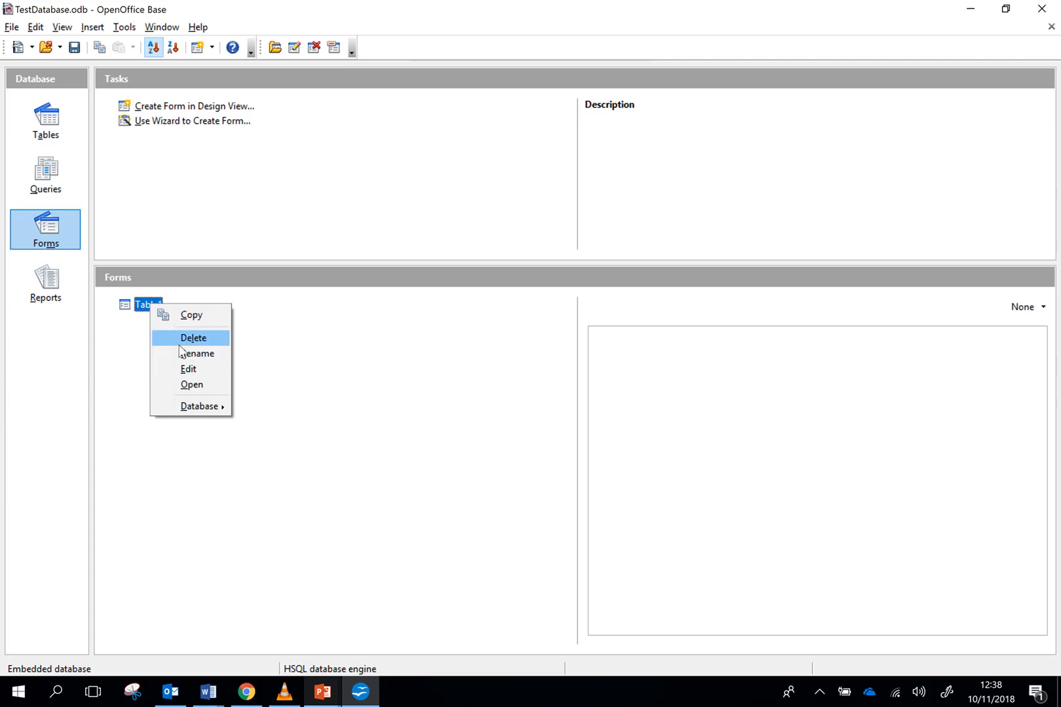
click(197, 385)
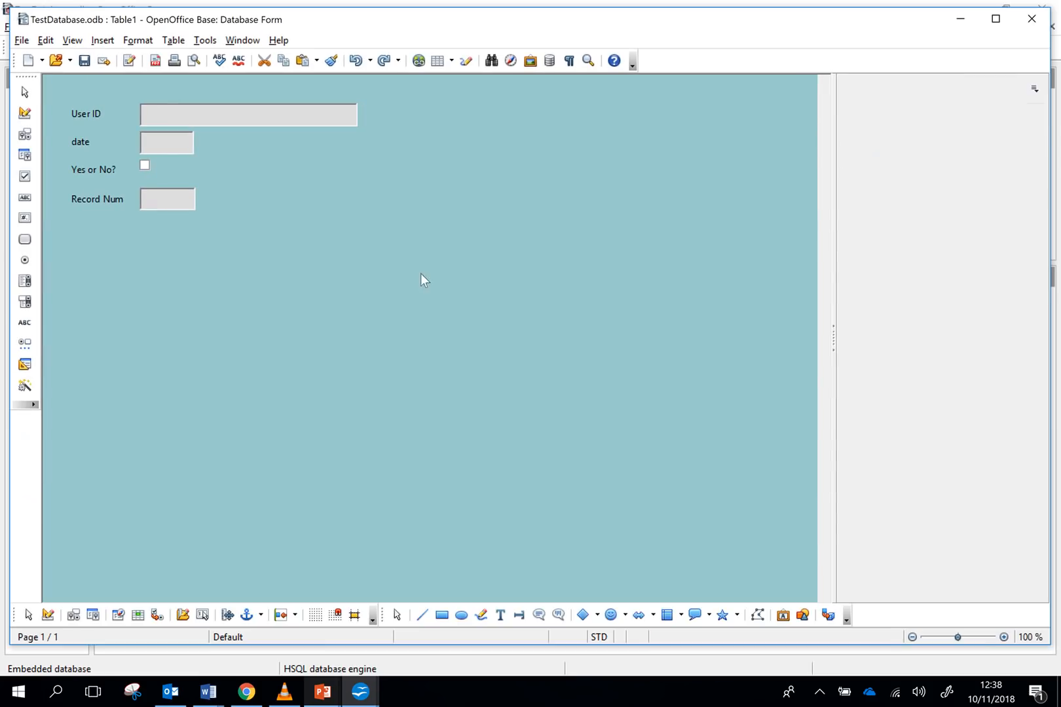
click(1032, 22)
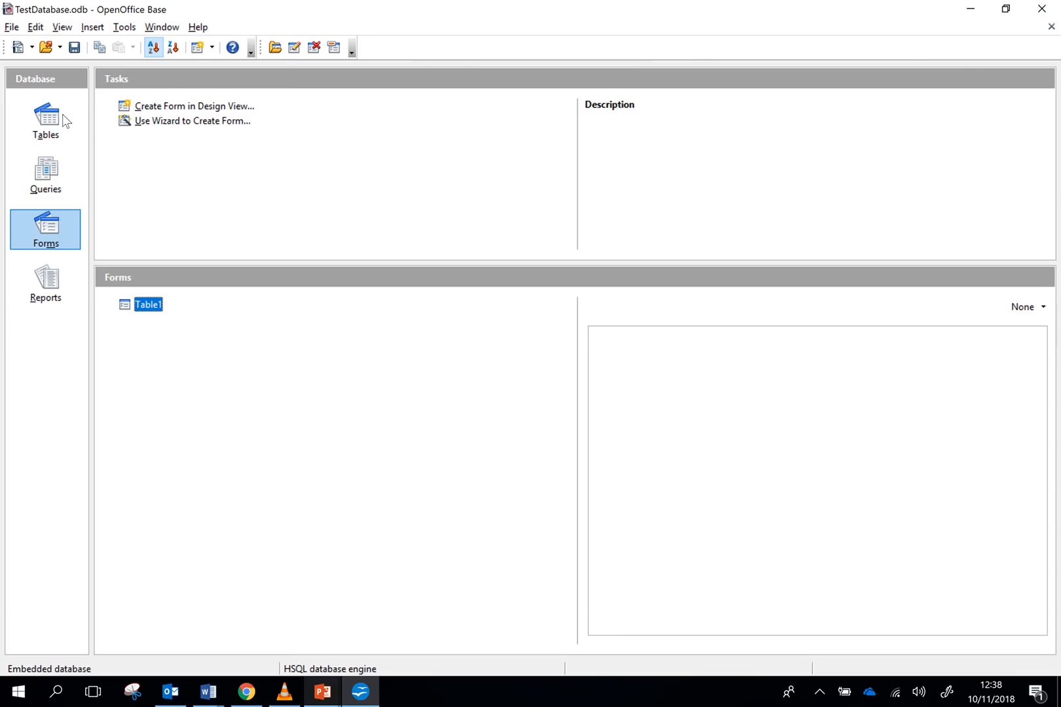
Step: Open the data of the Table1 table again to review the stored records, and close the data view
click(41, 120)
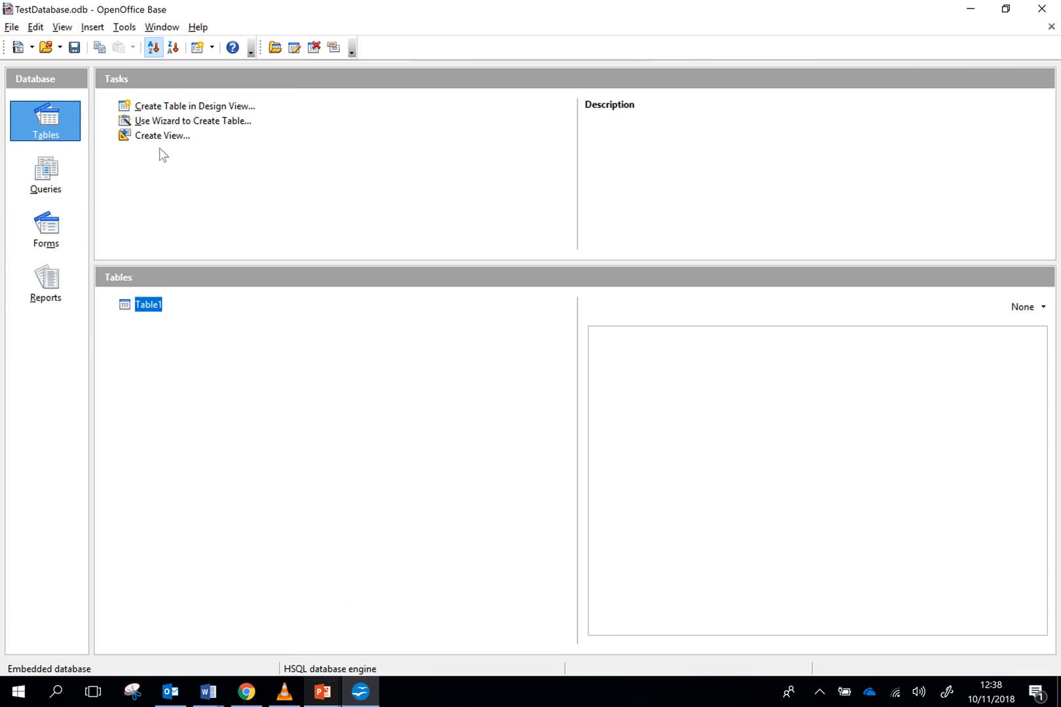
right_click(149, 307)
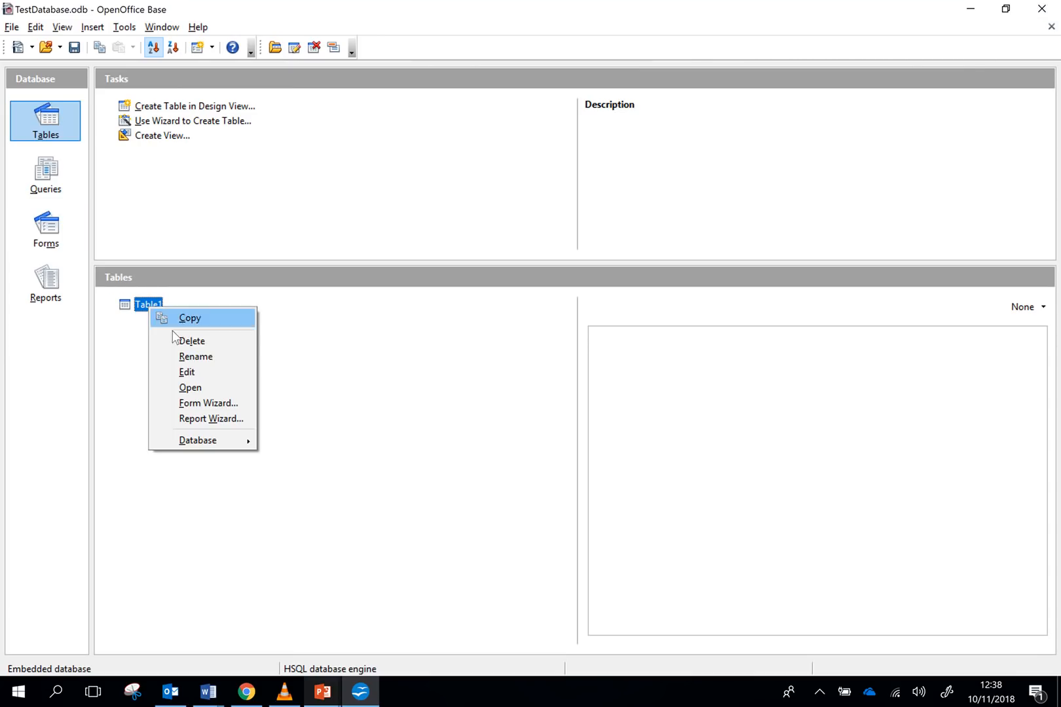
click(191, 387)
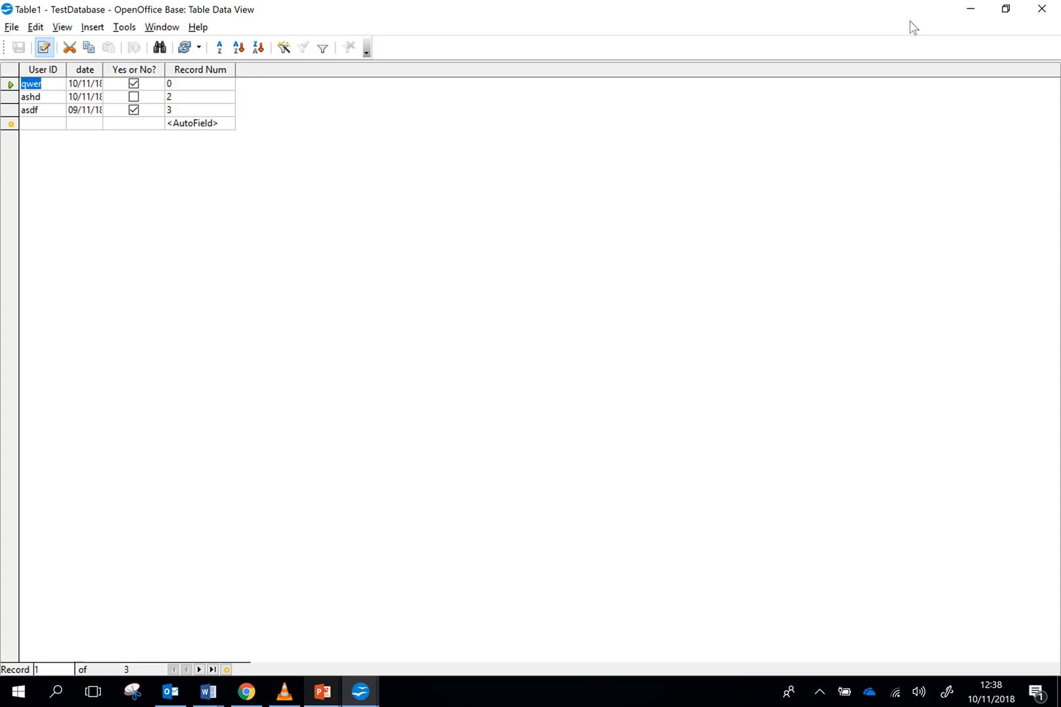
click(1042, 9)
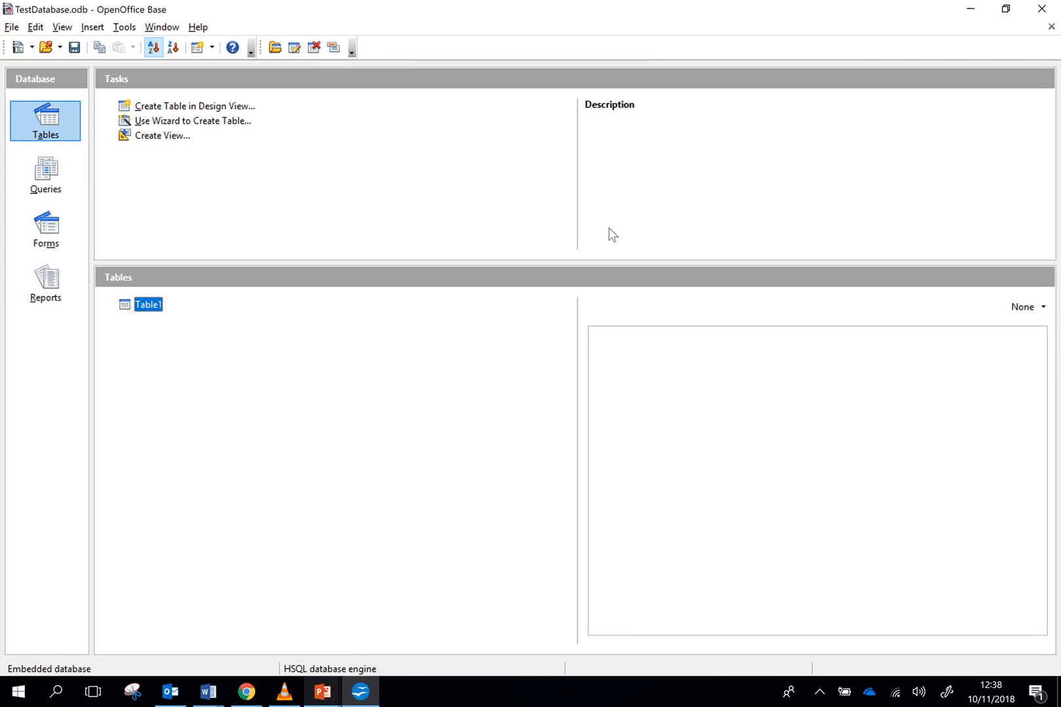